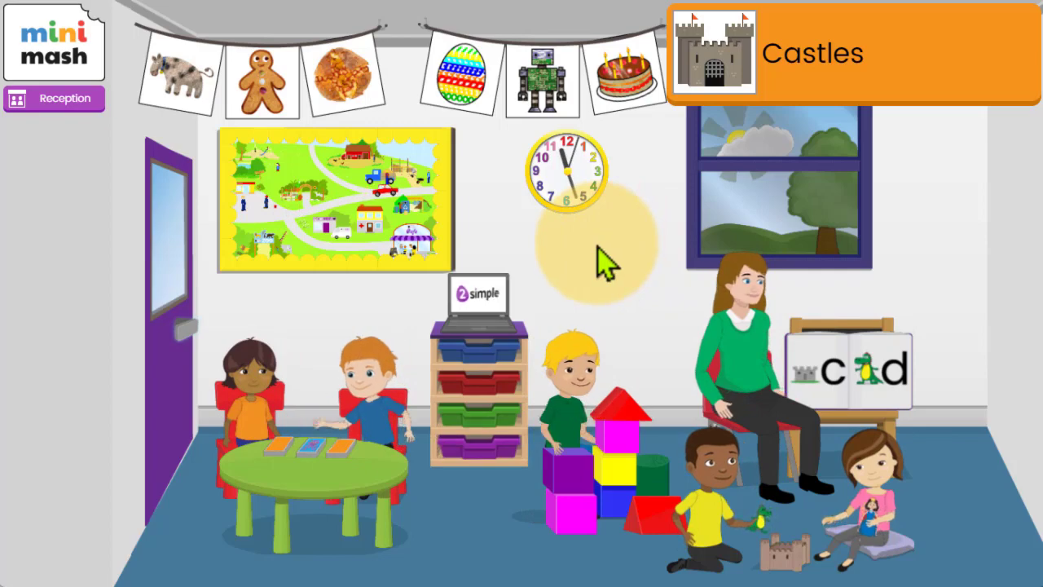
# - Add a new green tray named My resources with the astronaut picture to the class trays
pyautogui.click(479, 322)
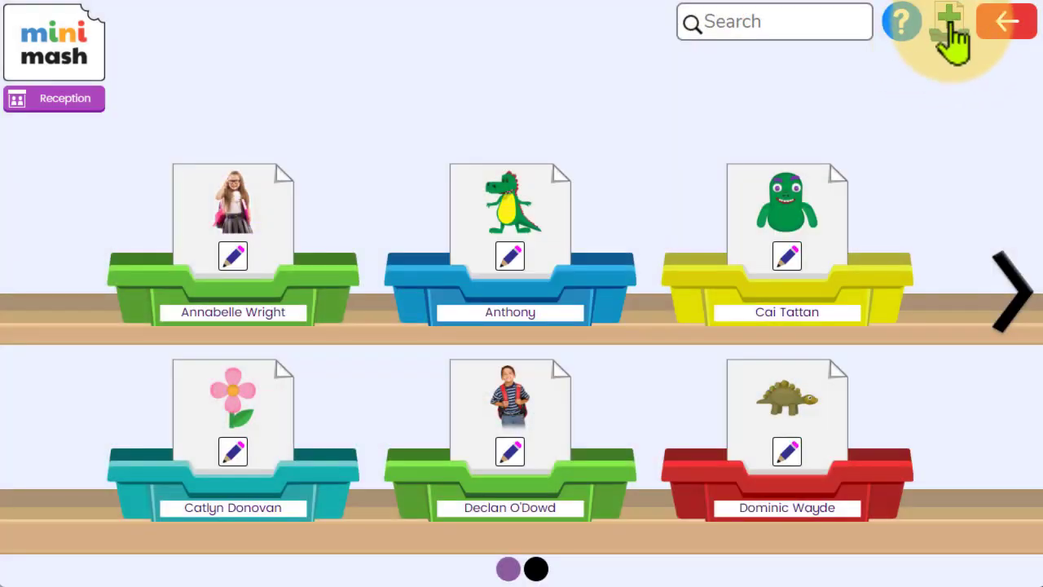
pyautogui.click(950, 25)
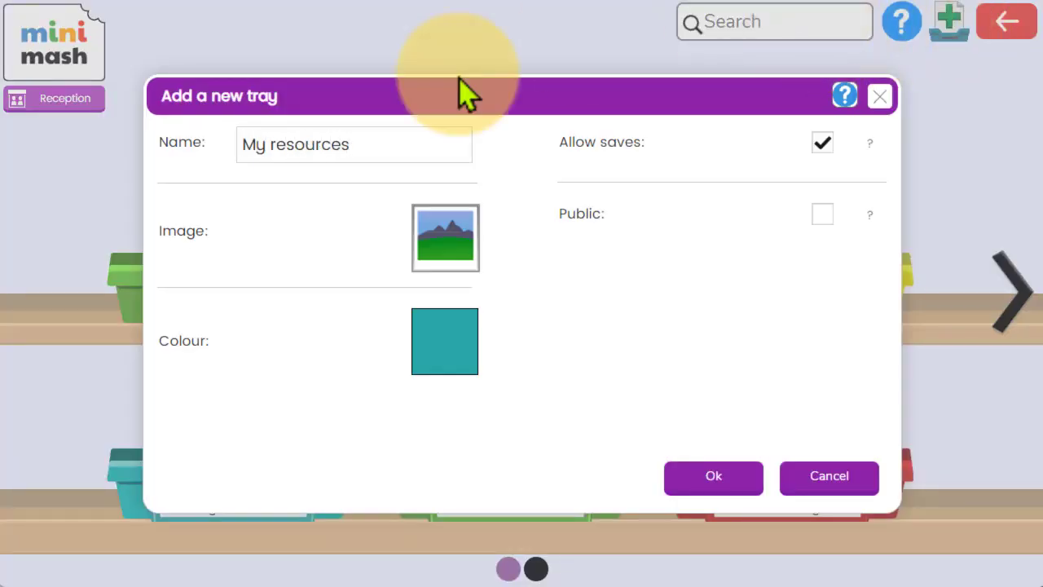
pyautogui.click(448, 240)
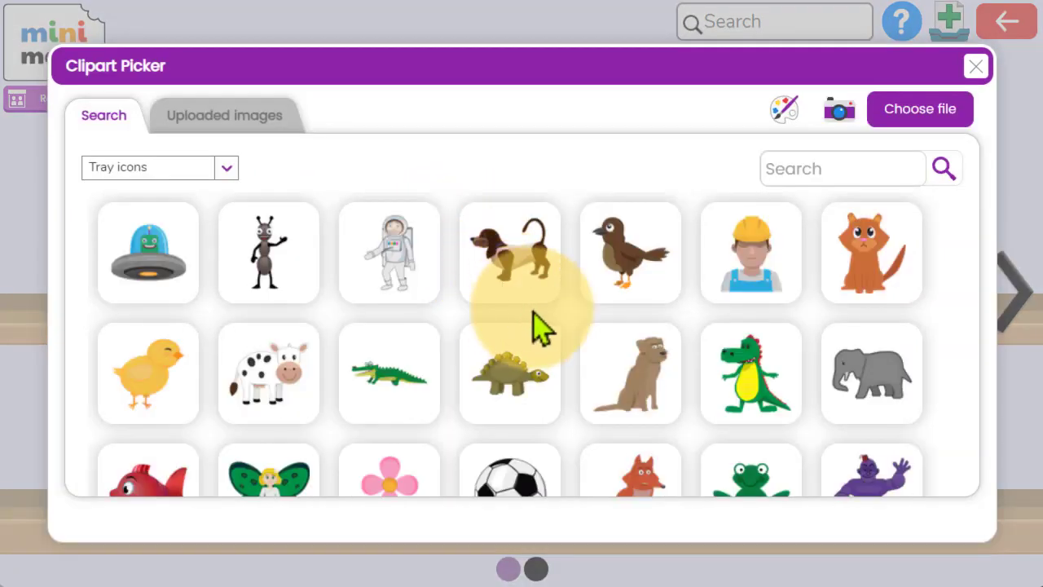
pyautogui.click(381, 282)
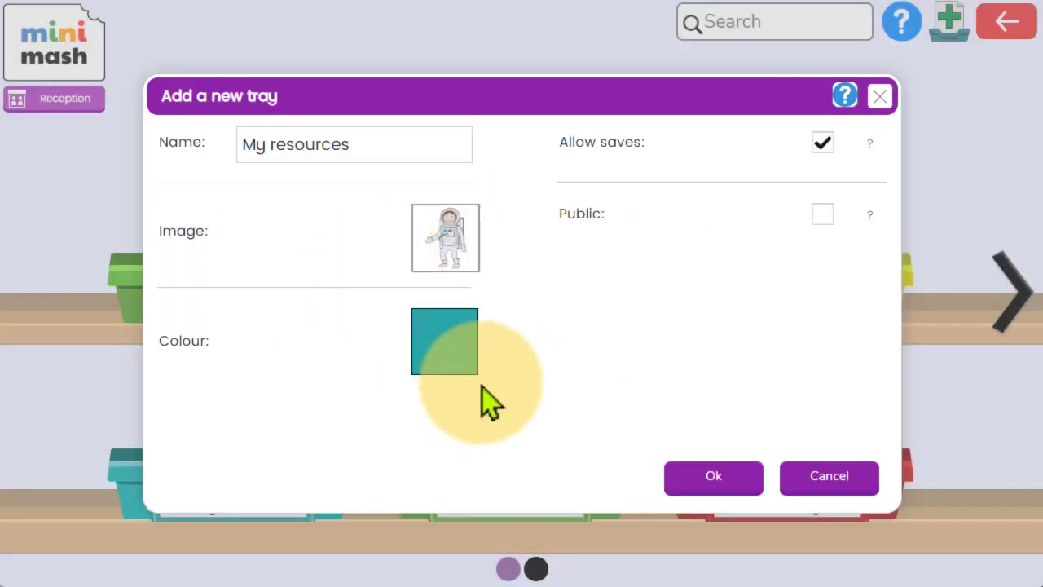
pyautogui.click(475, 371)
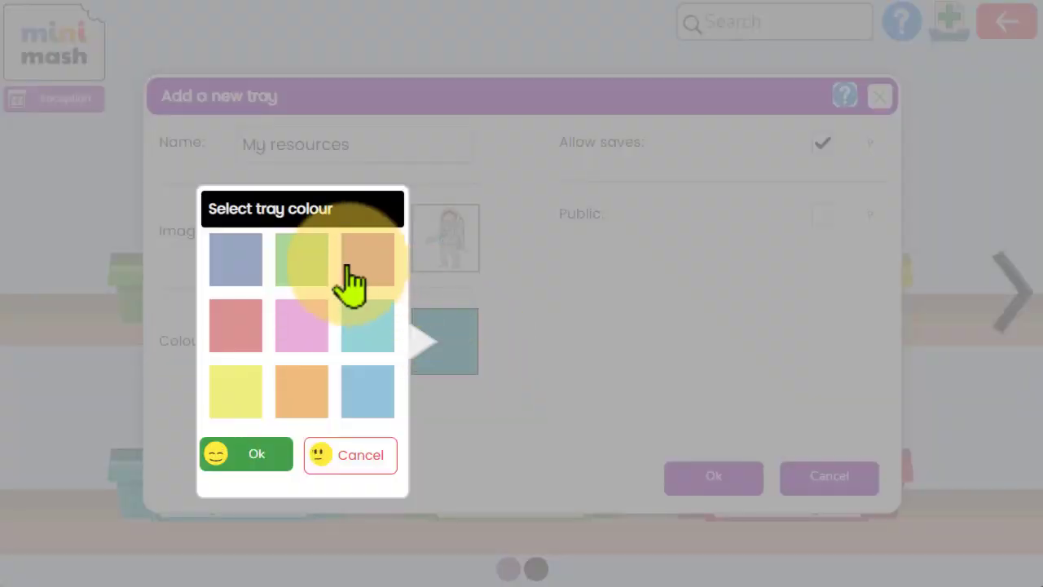
pyautogui.click(296, 255)
pyautogui.click(256, 456)
pyautogui.click(666, 479)
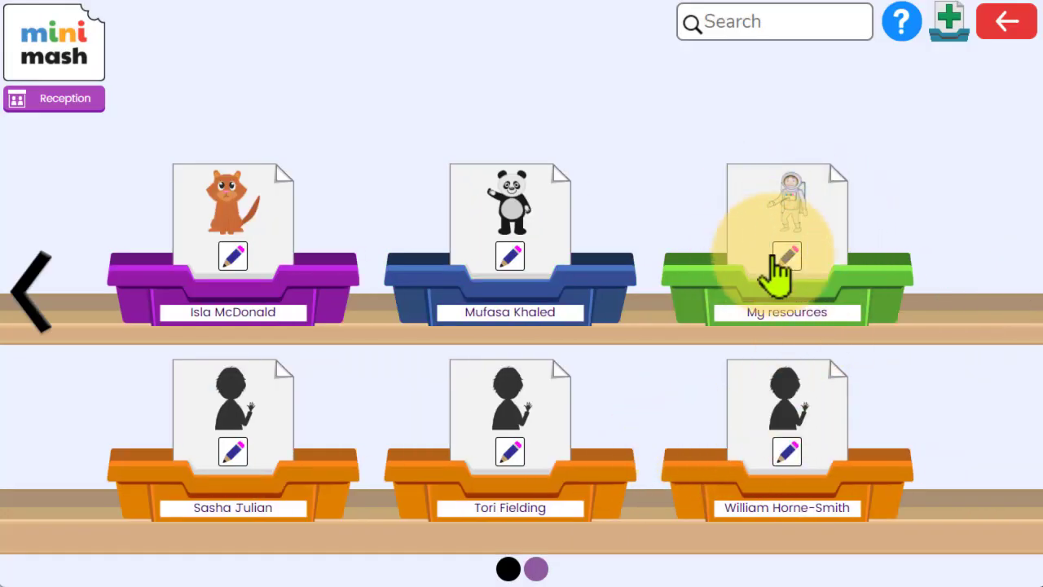
# - Look inside the My resources tray, and return to the classroom scene
pyautogui.click(827, 260)
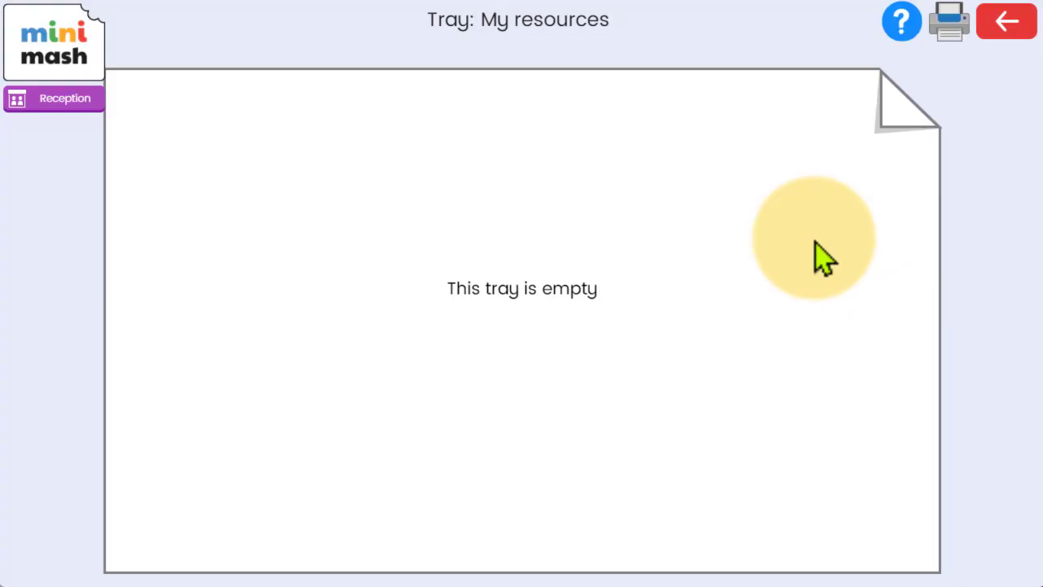
pyautogui.click(1009, 35)
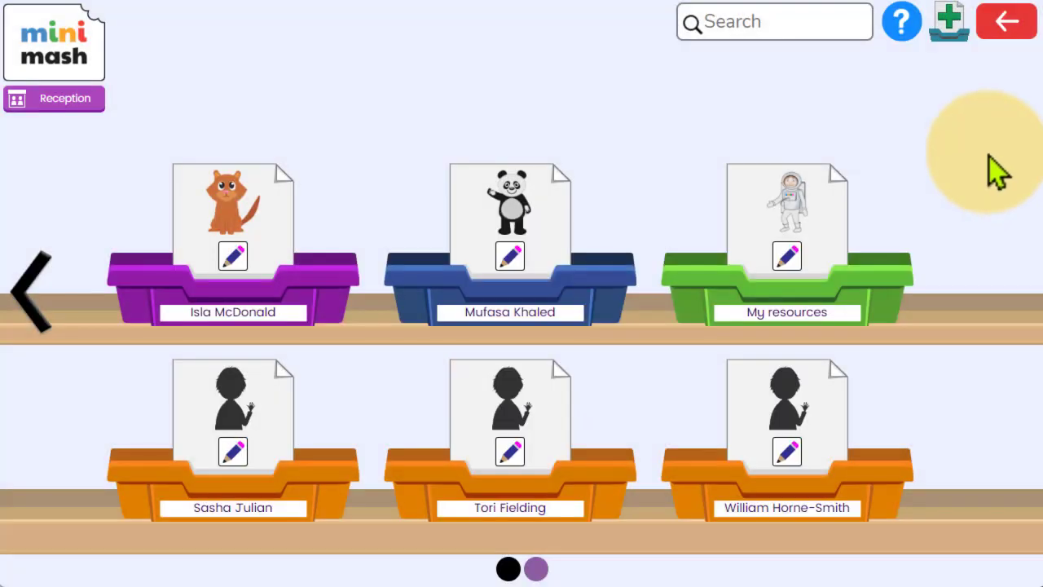
pyautogui.click(1008, 33)
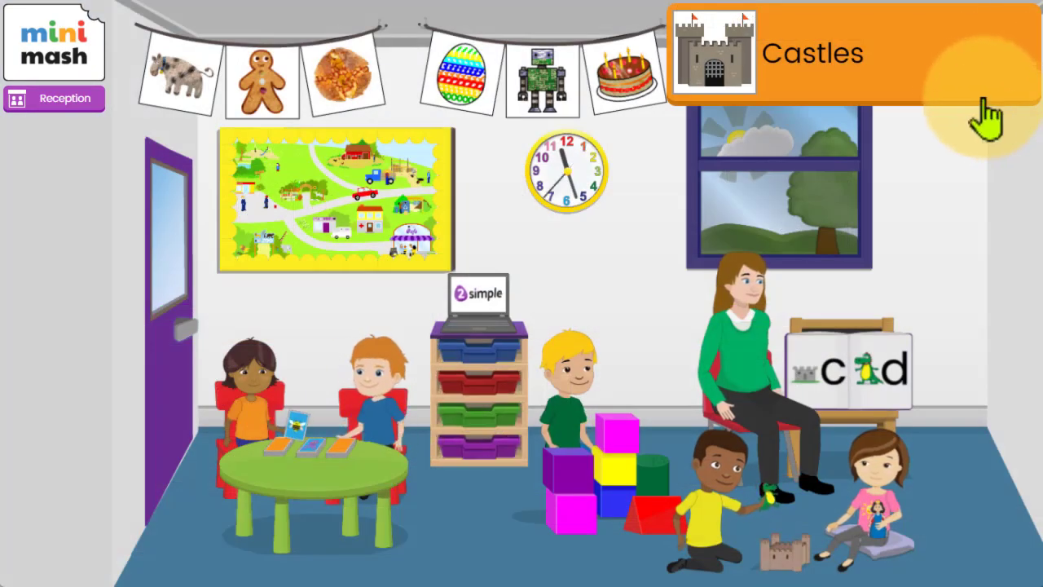
# - Browse the teacher tools and start a new My jigsaw puzzle with the six-piece layout
pyautogui.click(55, 65)
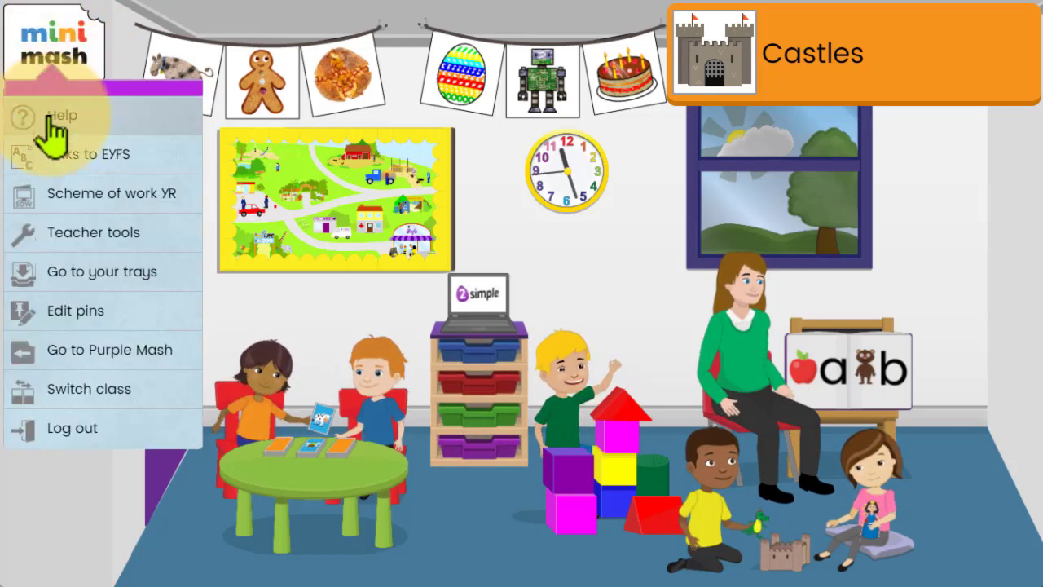
pyautogui.click(168, 243)
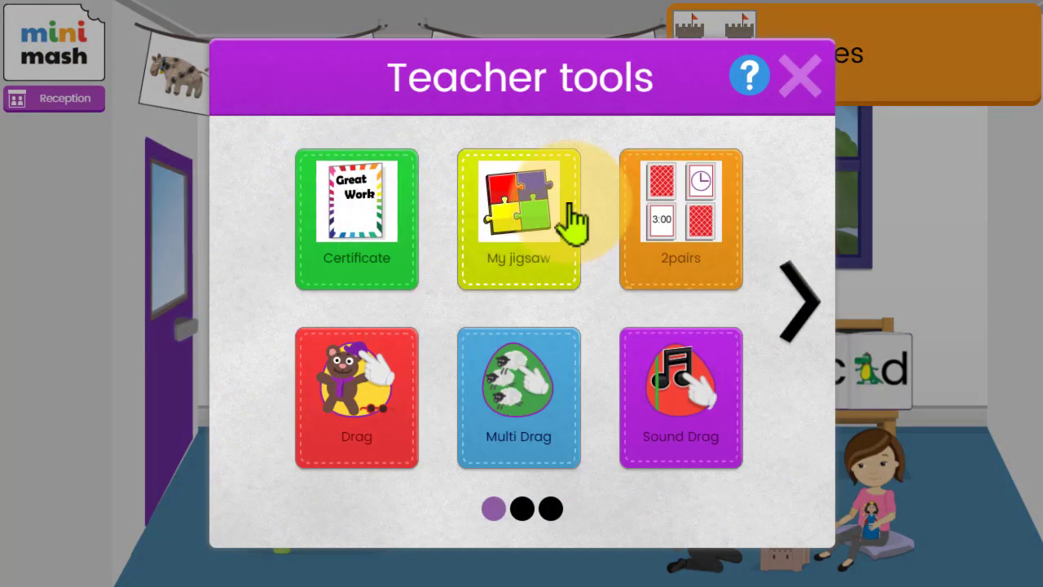
pyautogui.click(799, 300)
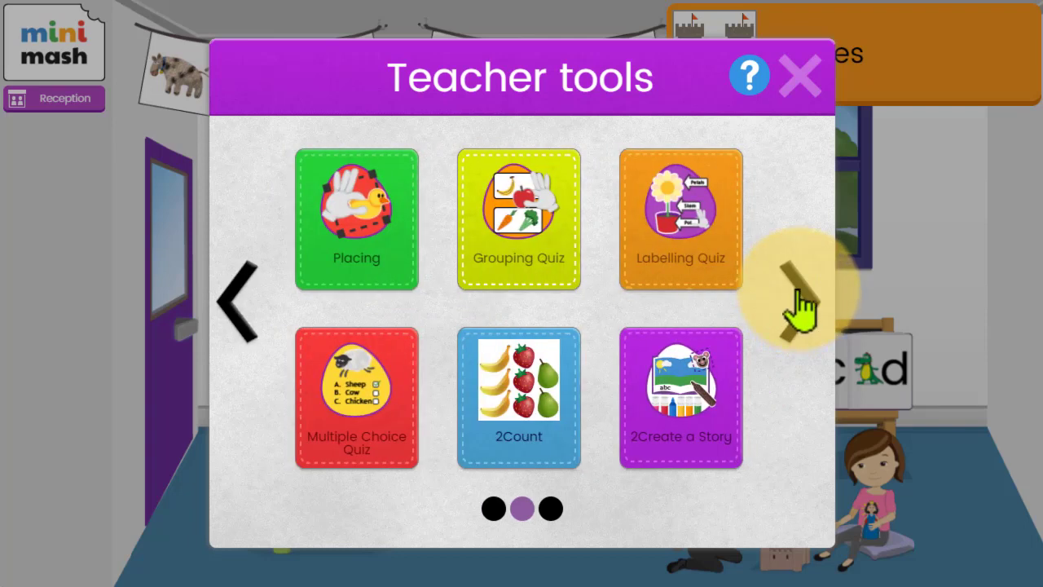
pyautogui.click(798, 300)
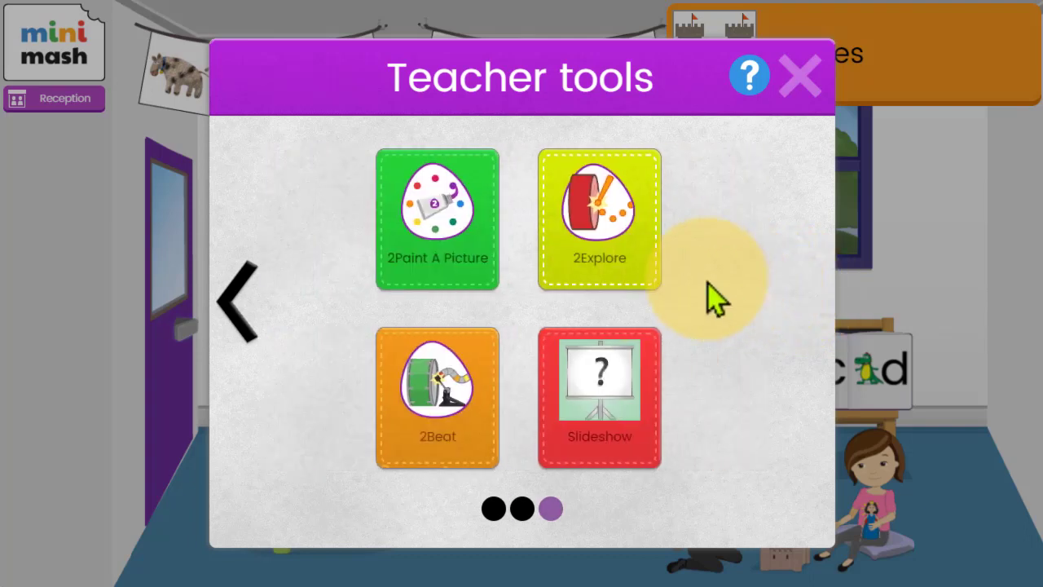
pyautogui.click(238, 321)
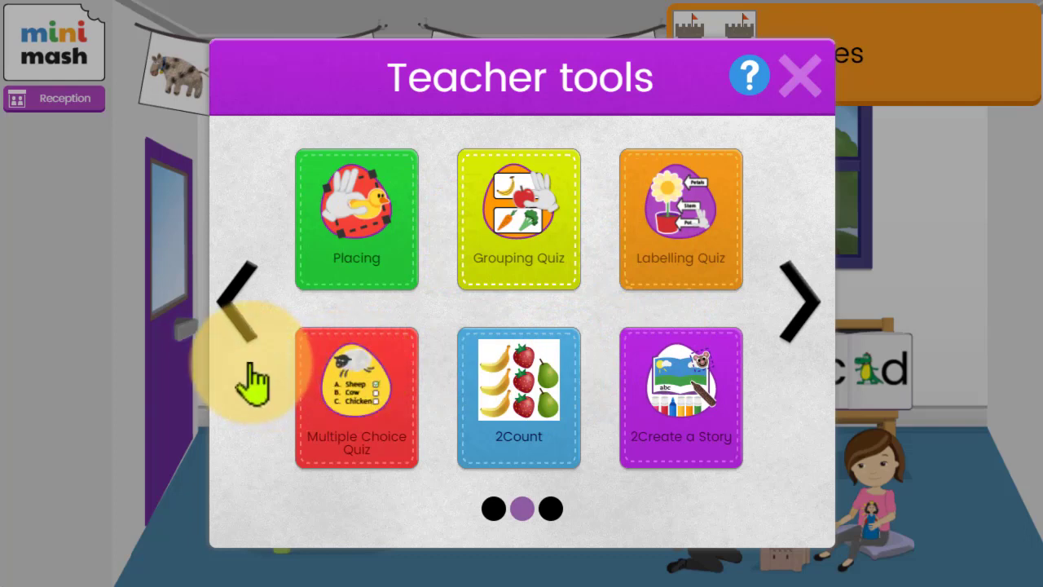
pyautogui.click(244, 326)
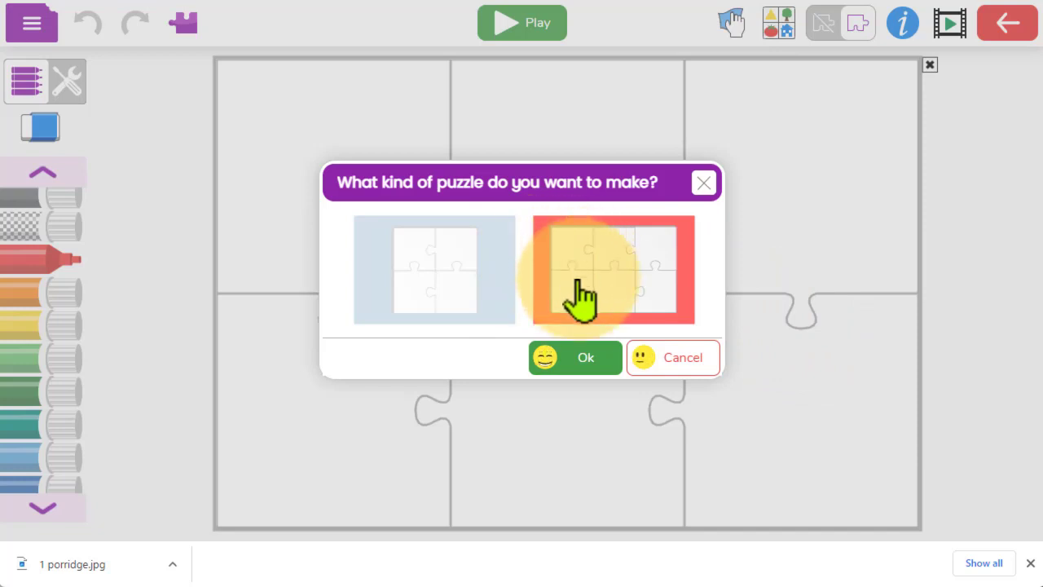
pyautogui.click(591, 370)
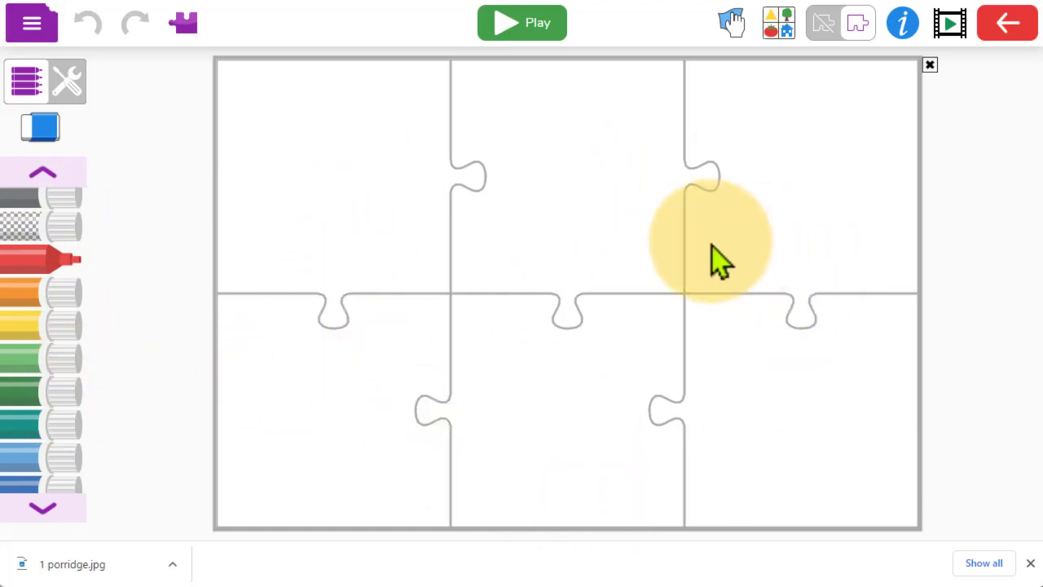
# - Load the 1 porridge picture from the computer as the jigsaw's background image
pyautogui.click(784, 27)
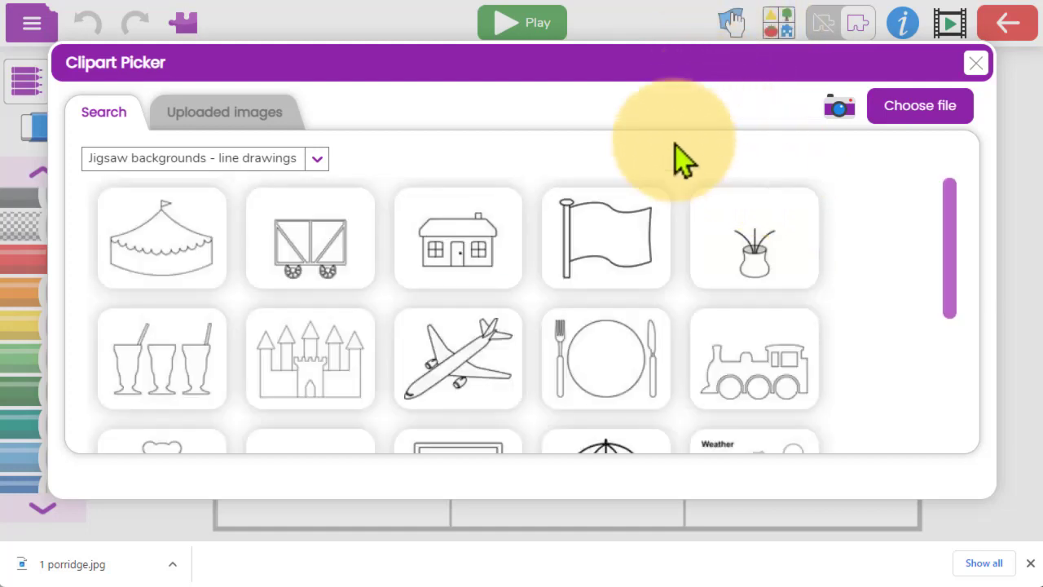
pyautogui.click(919, 114)
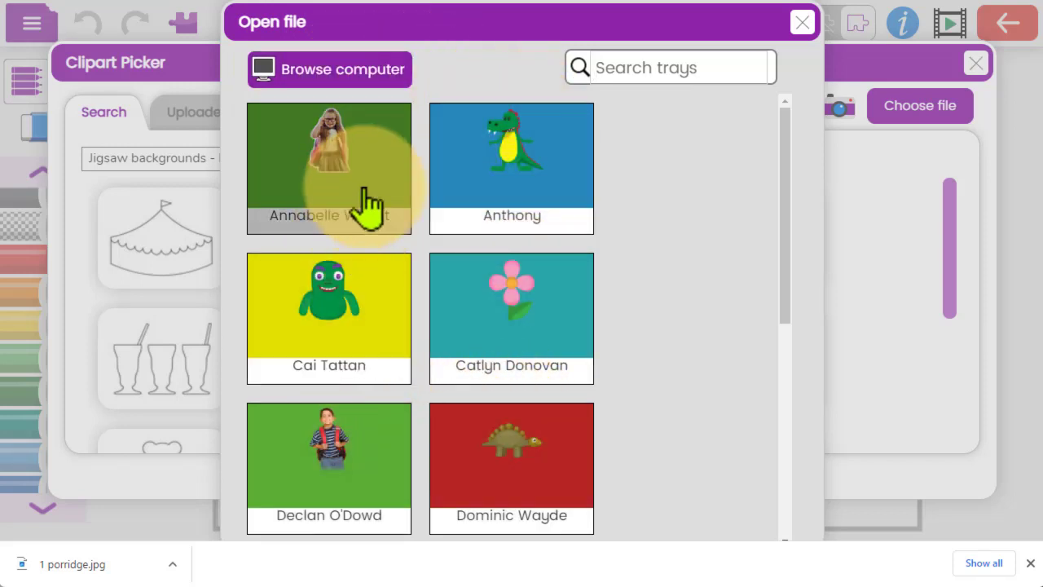
pyautogui.click(380, 74)
pyautogui.scroll(-1, 388, 82)
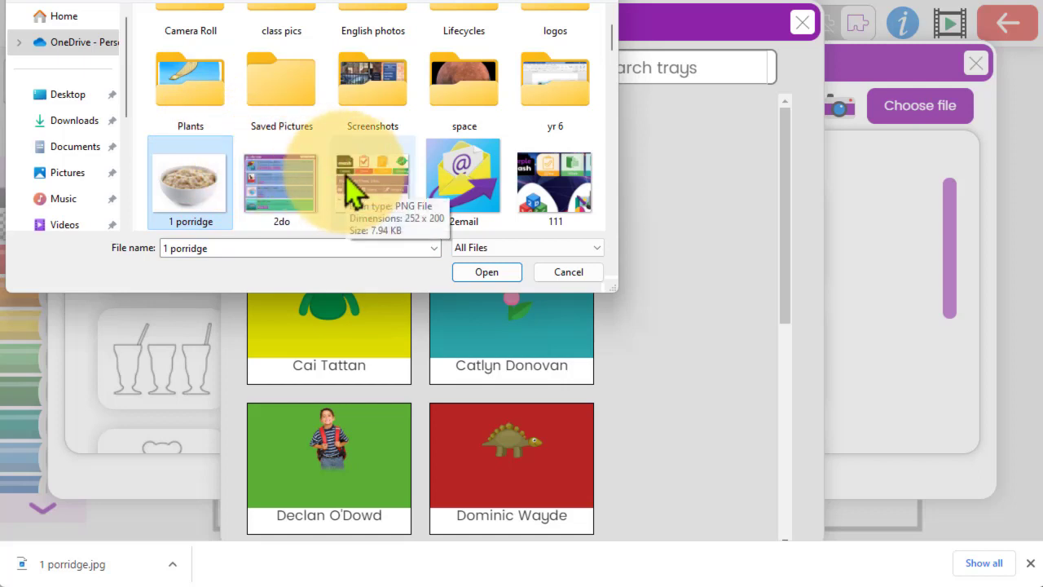
pyautogui.click(488, 272)
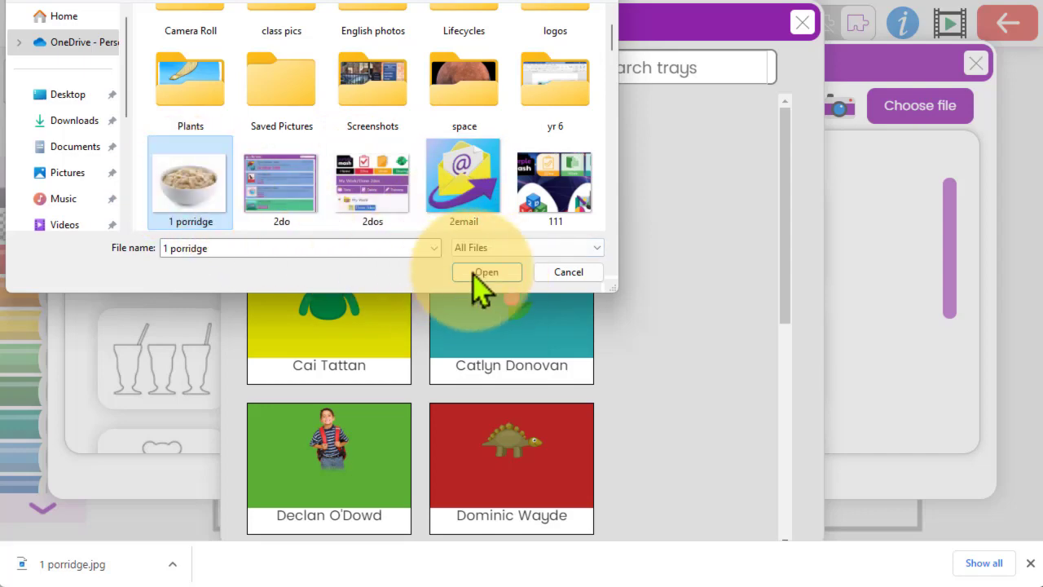
pyautogui.click(505, 275)
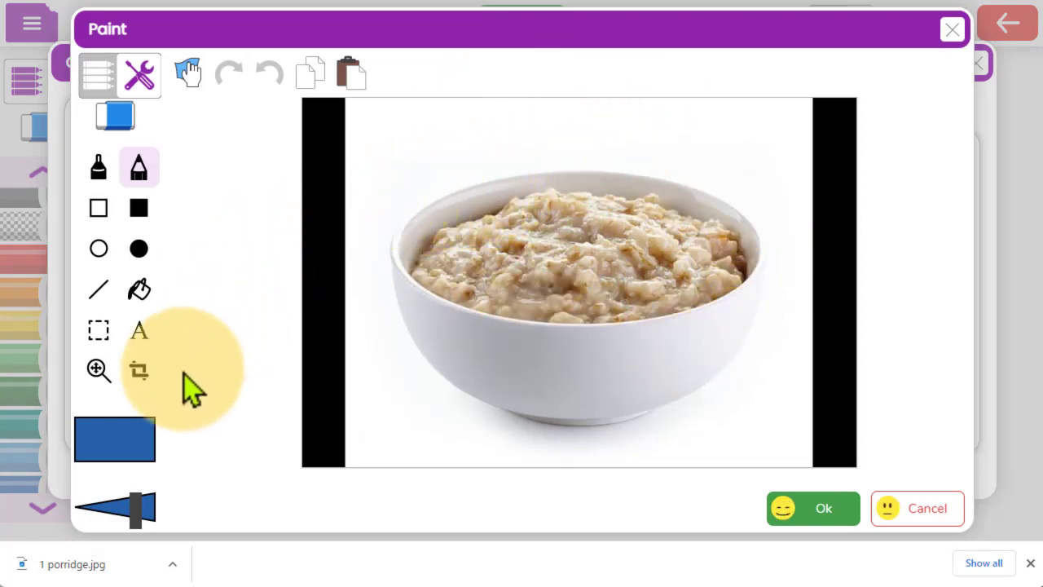
# - Enlarge and reposition the porridge picture so it fills the frame, and place it on the jigsaw
pyautogui.click(96, 371)
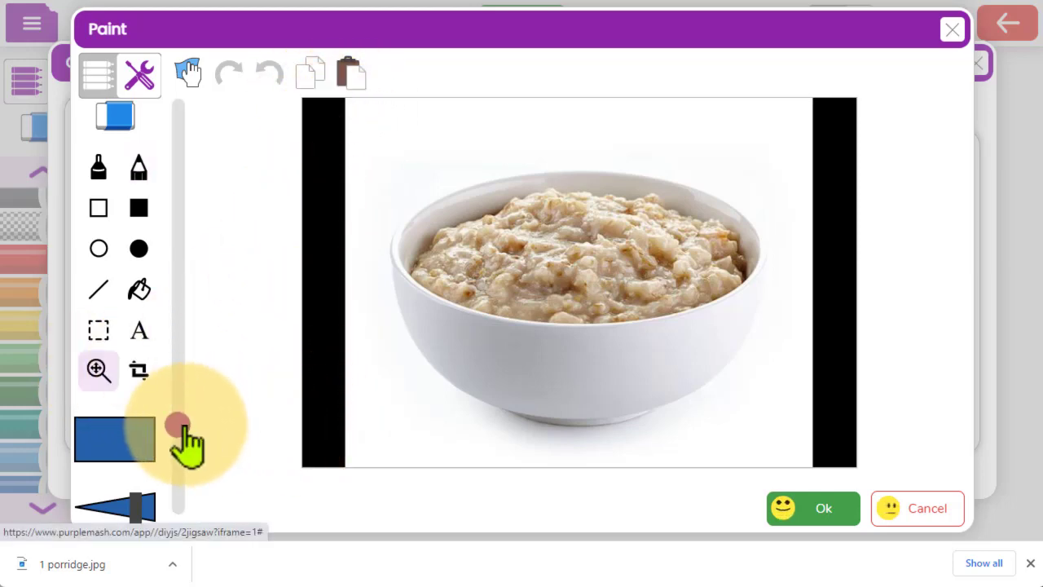
pyautogui.moveTo(182, 427); pyautogui.dragTo(180, 384)
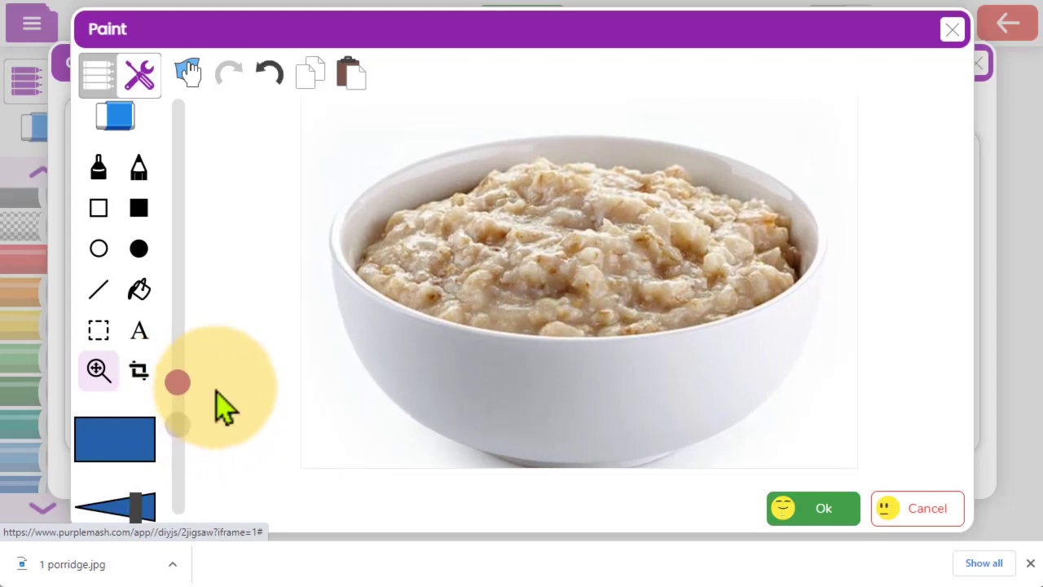
pyautogui.moveTo(601, 366); pyautogui.dragTo(617, 348)
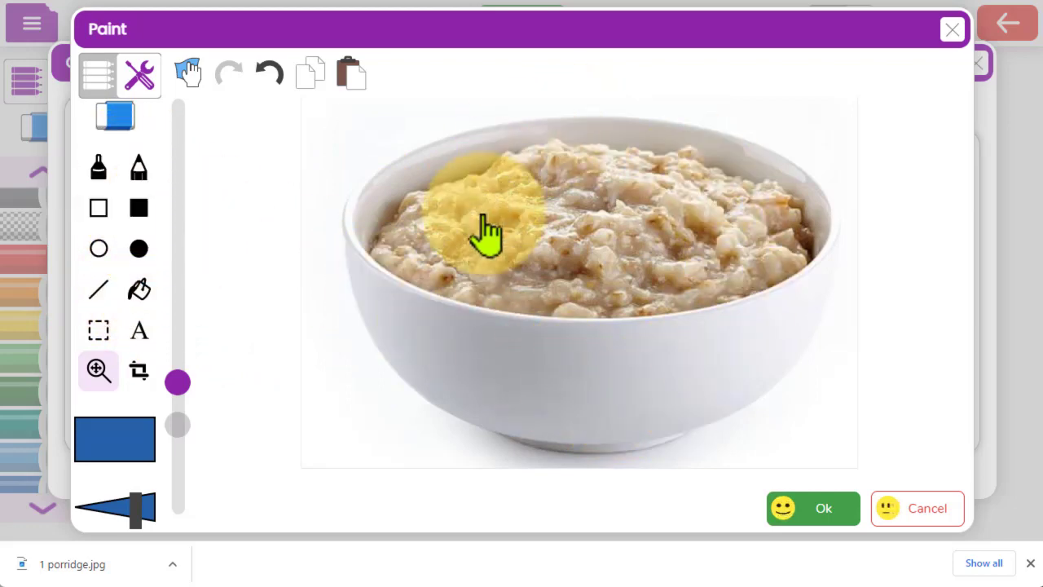
pyautogui.click(831, 507)
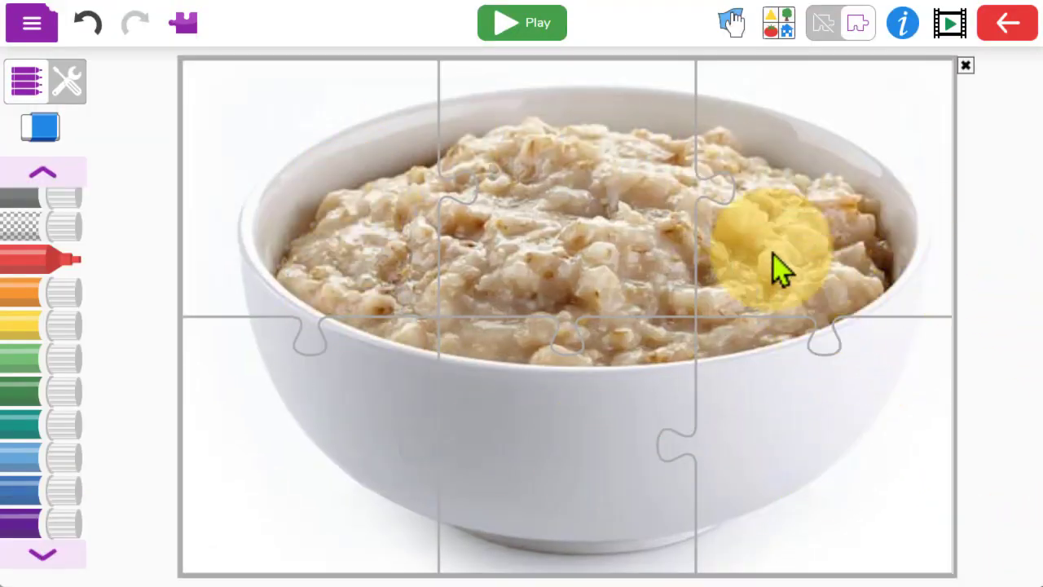
# - Test the jigsaw by playing it, fitting four of the pieces into the frame, and stop the game
pyautogui.click(536, 31)
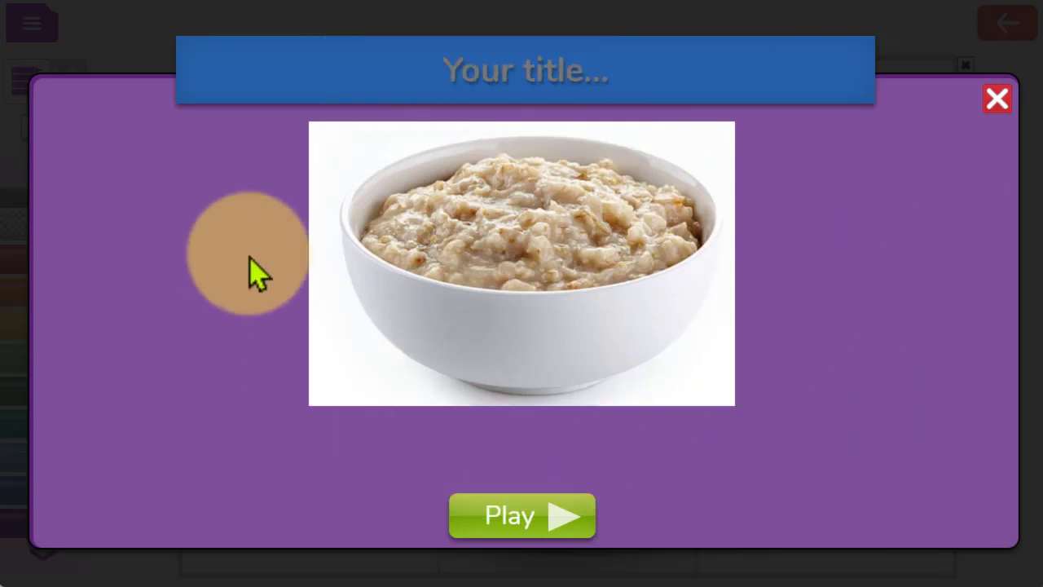
pyautogui.click(549, 519)
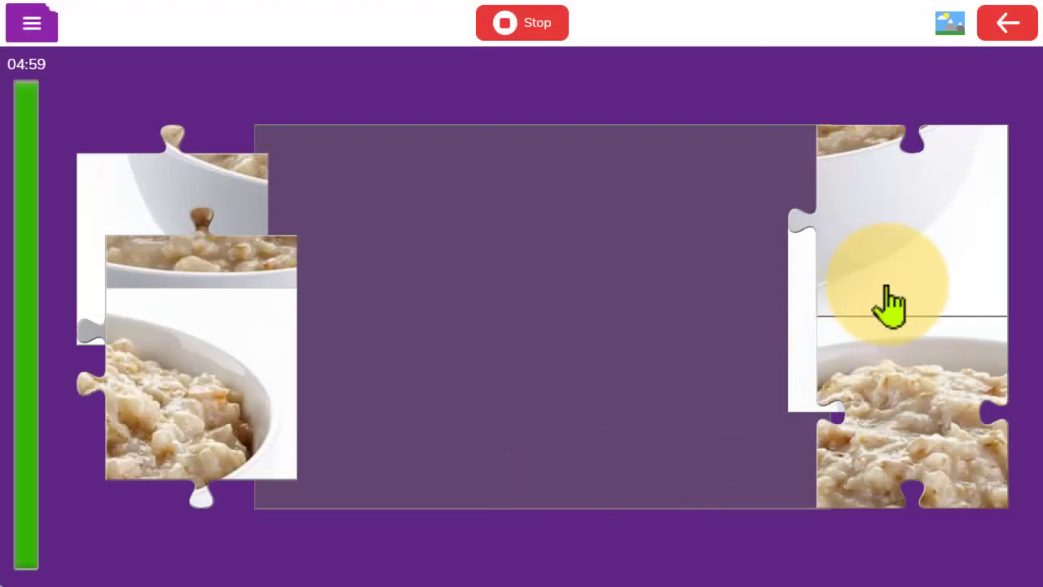
pyautogui.moveTo(885, 287); pyautogui.dragTo(722, 435)
pyautogui.moveTo(721, 467); pyautogui.dragTo(715, 470)
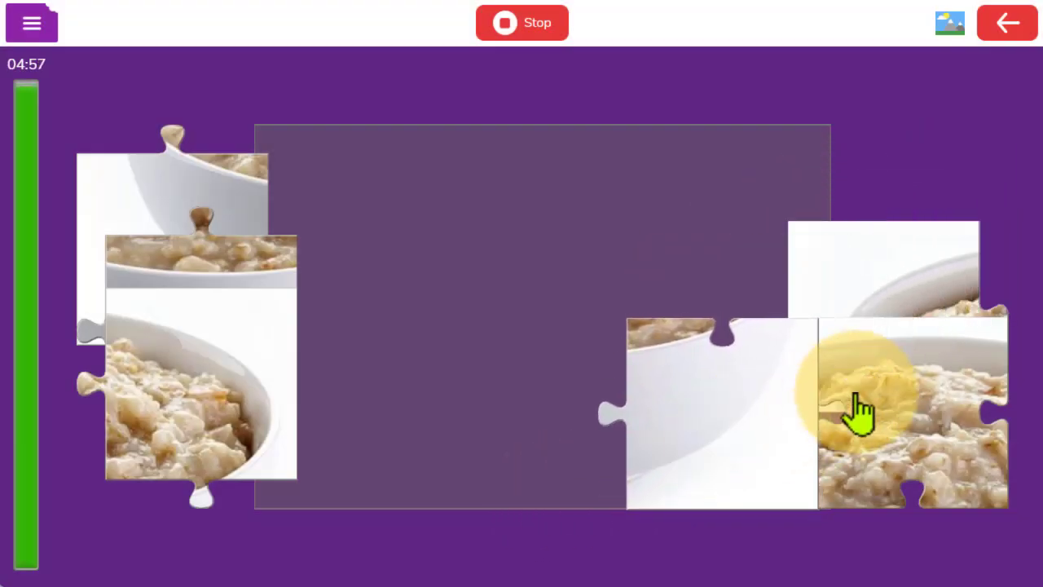
pyautogui.moveTo(857, 413); pyautogui.dragTo(512, 221)
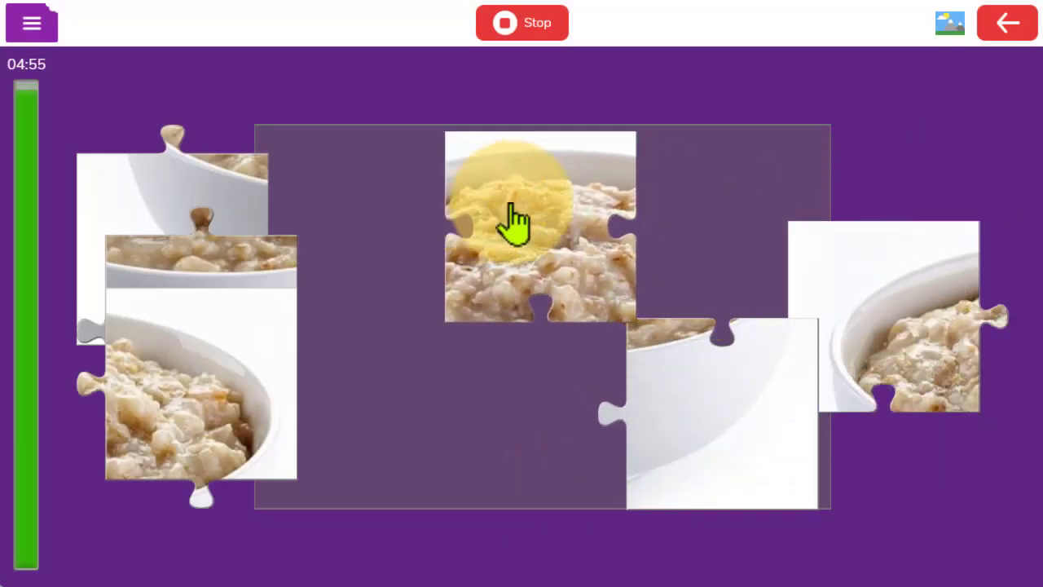
pyautogui.moveTo(901, 277); pyautogui.dragTo(367, 179)
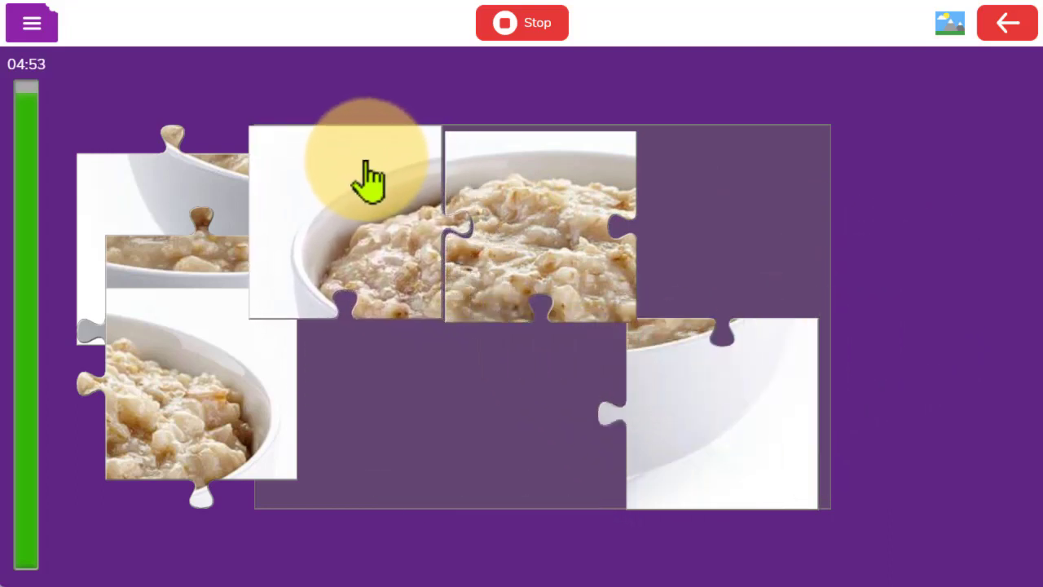
pyautogui.moveTo(195, 214); pyautogui.dragTo(373, 383)
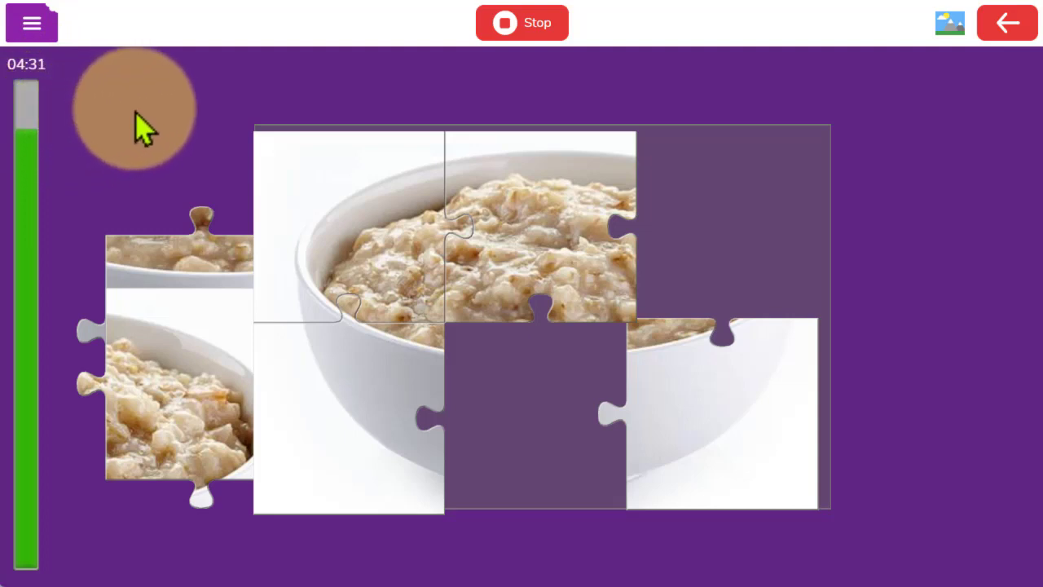
pyautogui.click(539, 26)
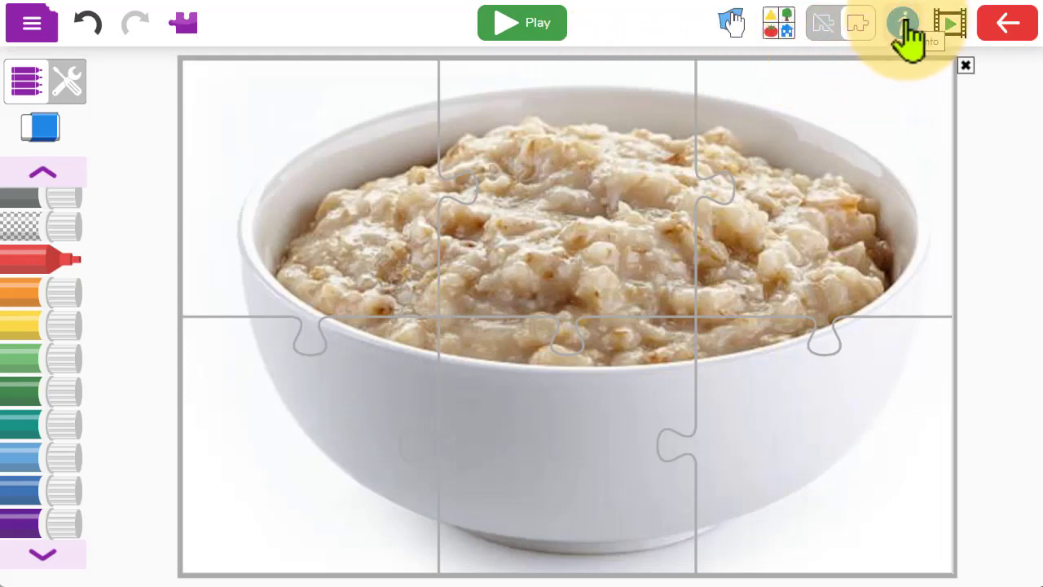
# - Title the jigsaw Porridge on its info screen and colour the title banner turquoise
pyautogui.click(907, 37)
pyautogui.click(630, 67)
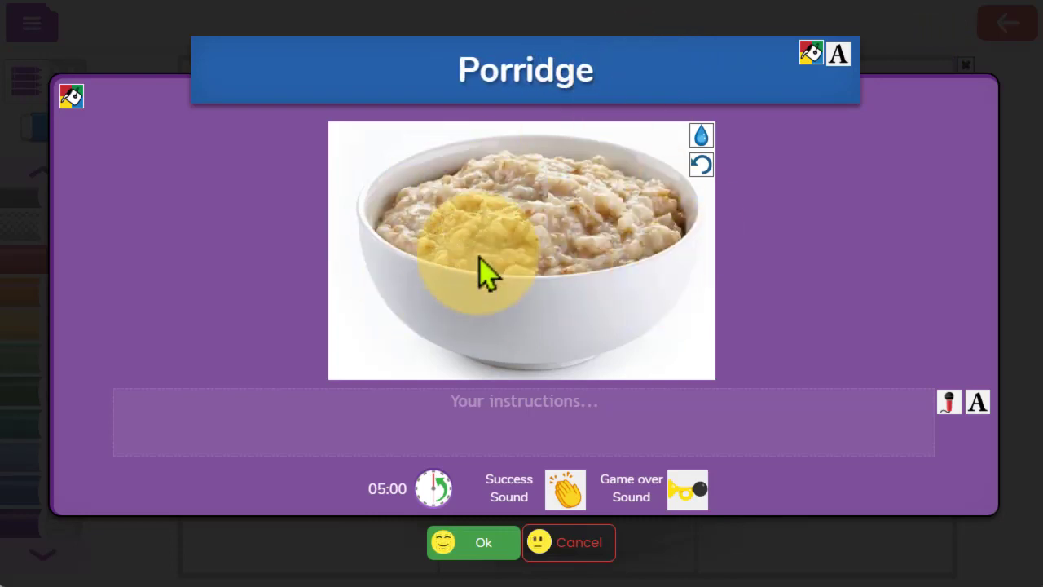
pyautogui.click(811, 55)
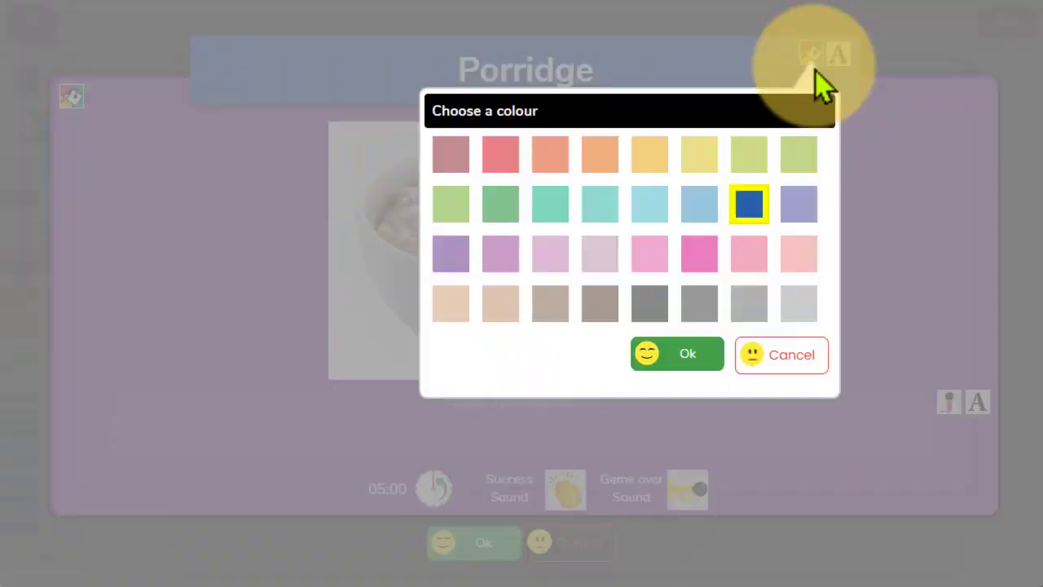
pyautogui.click(650, 203)
pyautogui.click(684, 353)
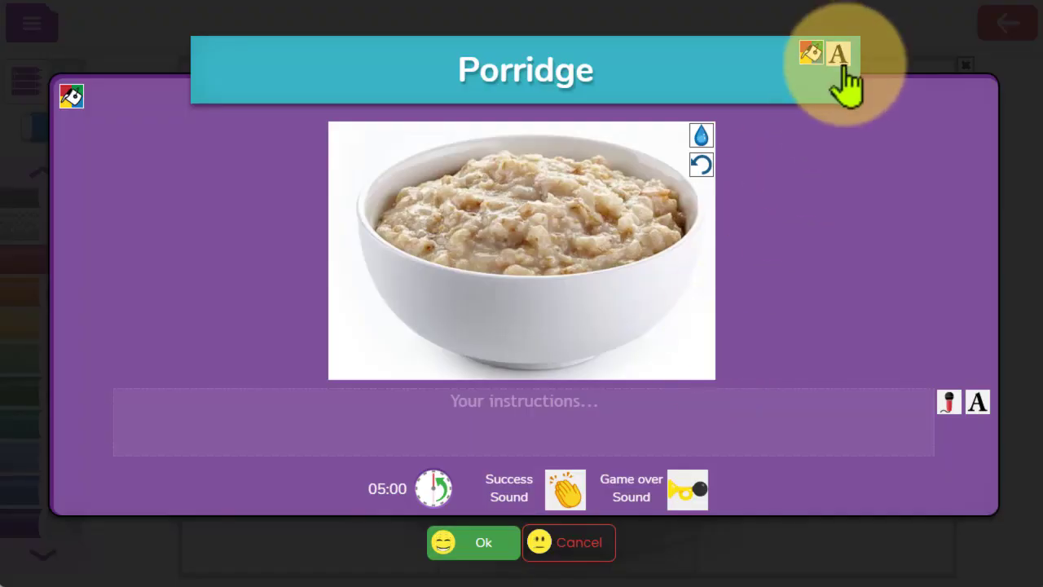
# - Set the font of the jigsaw's Porridge title to Cursive (print)
pyautogui.click(838, 57)
pyautogui.click(706, 163)
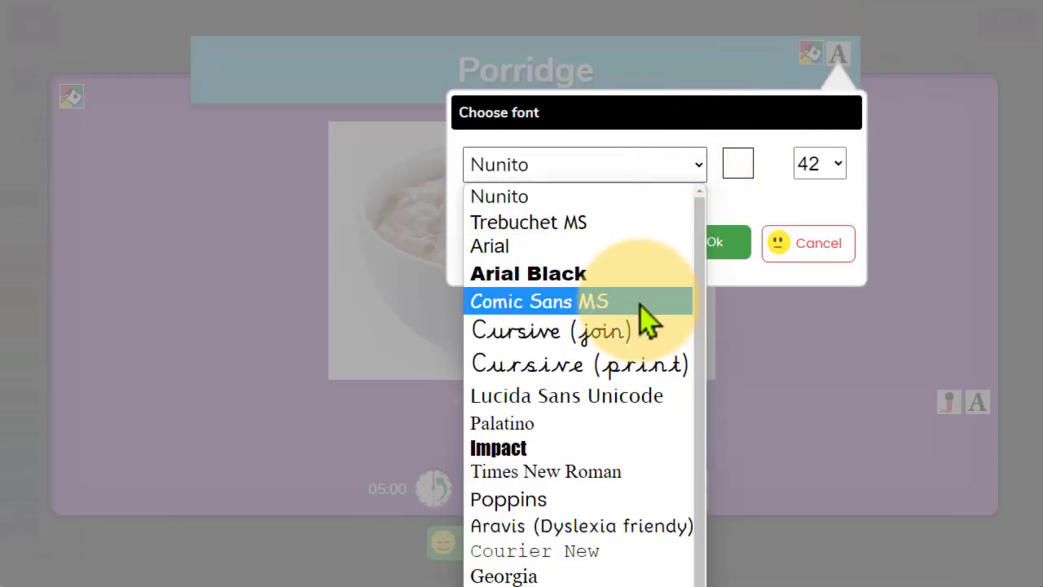
pyautogui.click(641, 358)
pyautogui.click(717, 248)
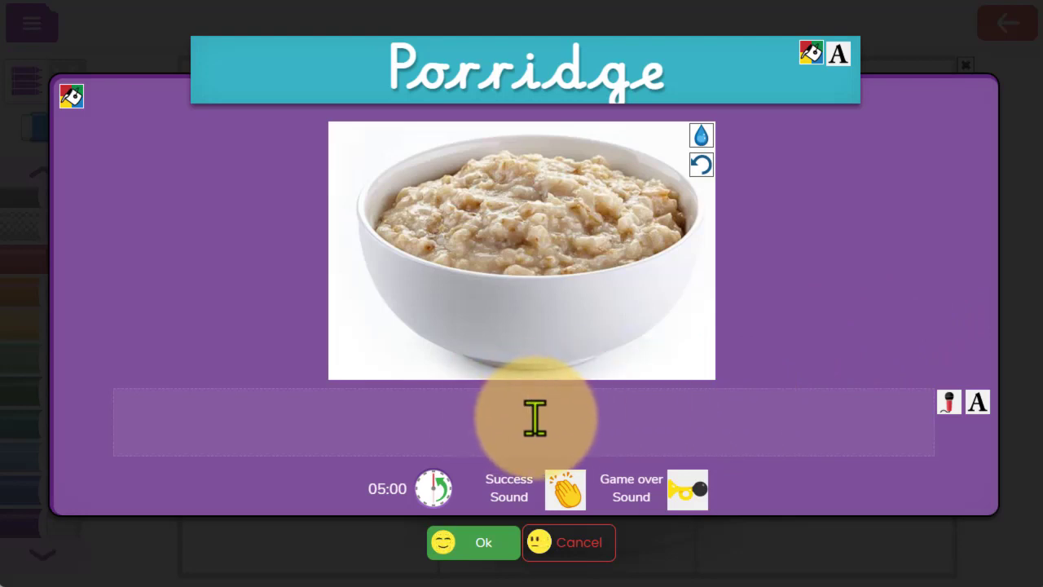
# - View the sound choices and the recorder available for the jigsaw's instructions, and close them
pyautogui.click(949, 405)
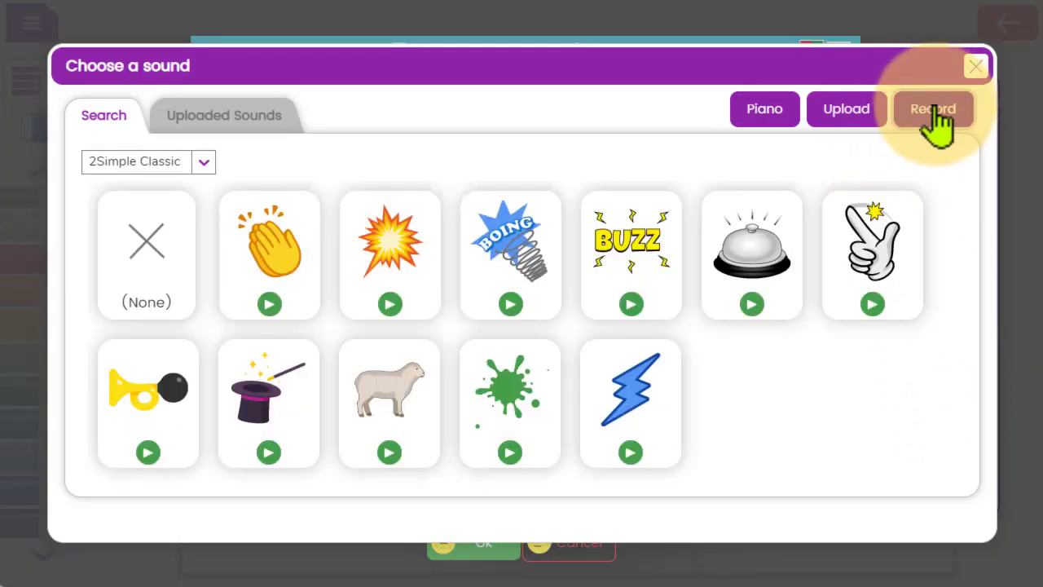
pyautogui.click(937, 120)
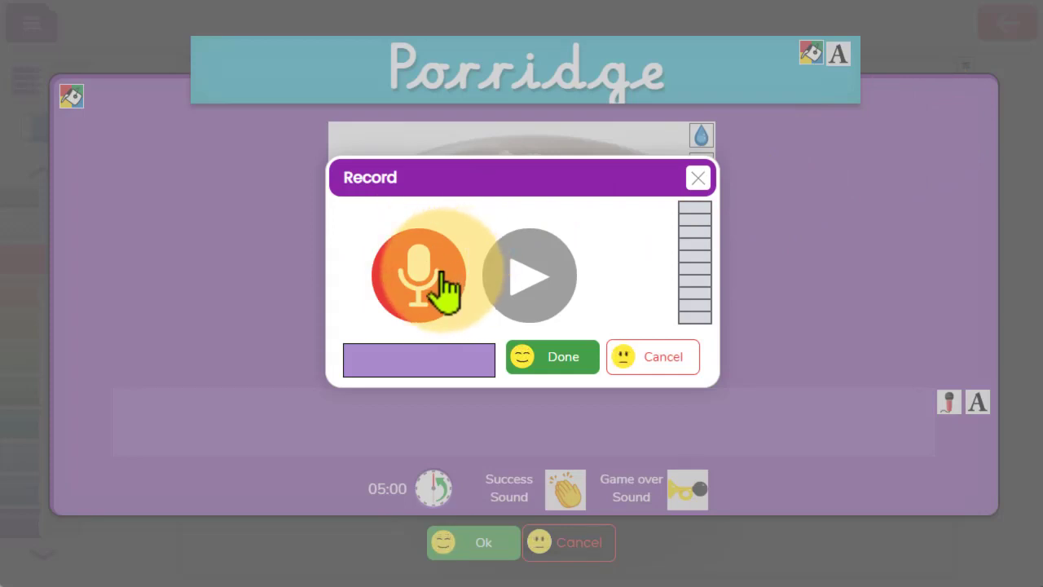
pyautogui.click(697, 178)
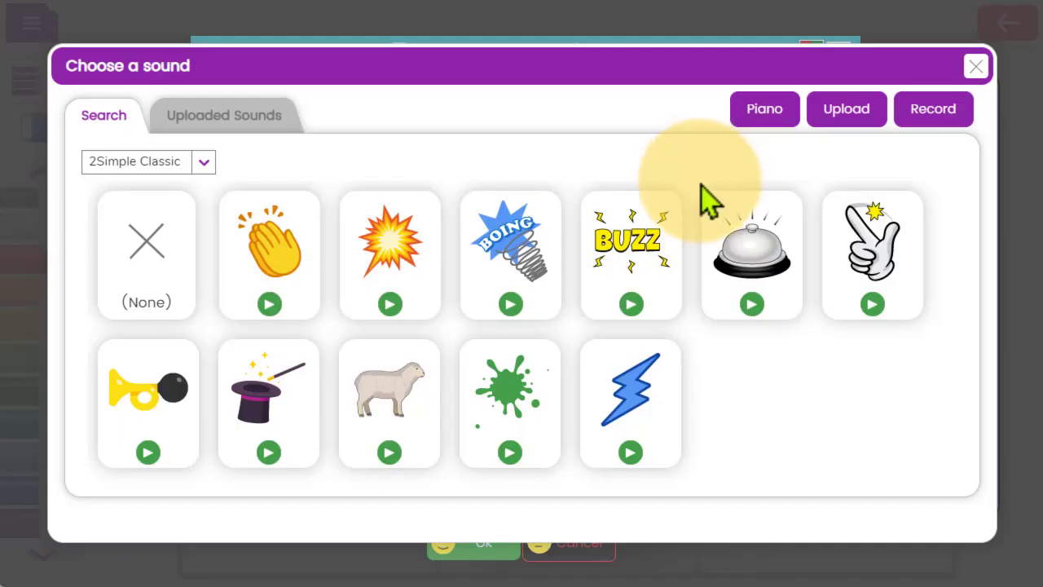
pyautogui.click(978, 66)
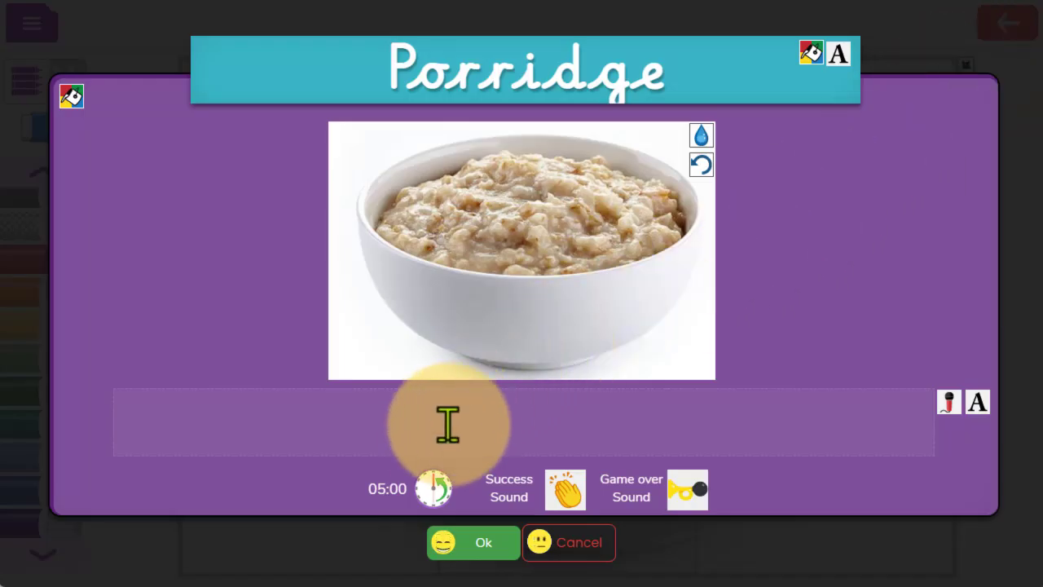
# - Set the jigsaw to have no time limit
pyautogui.click(434, 489)
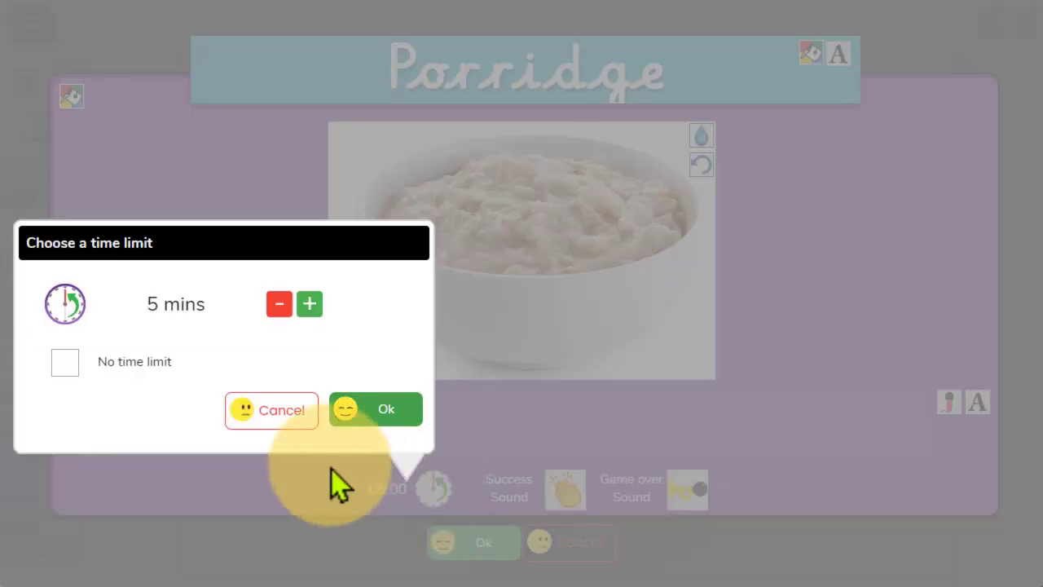
pyautogui.click(66, 367)
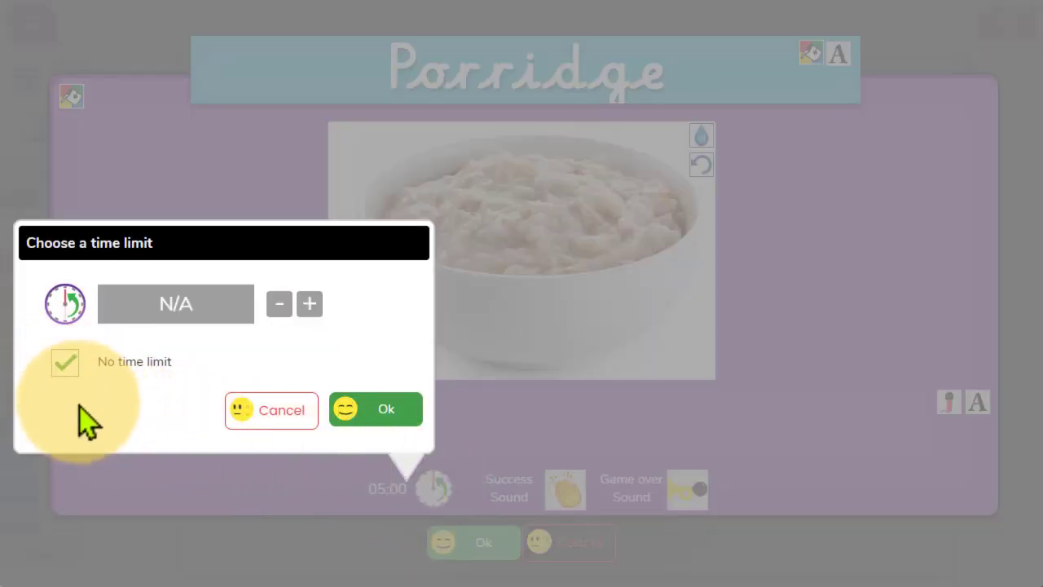
pyautogui.click(65, 363)
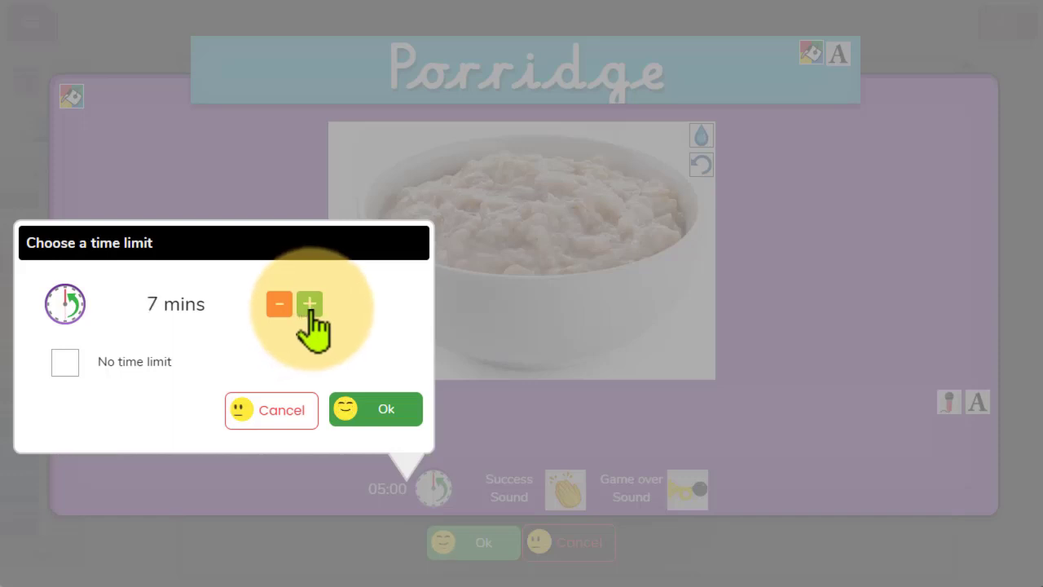
pyautogui.click(66, 363)
pyautogui.click(352, 412)
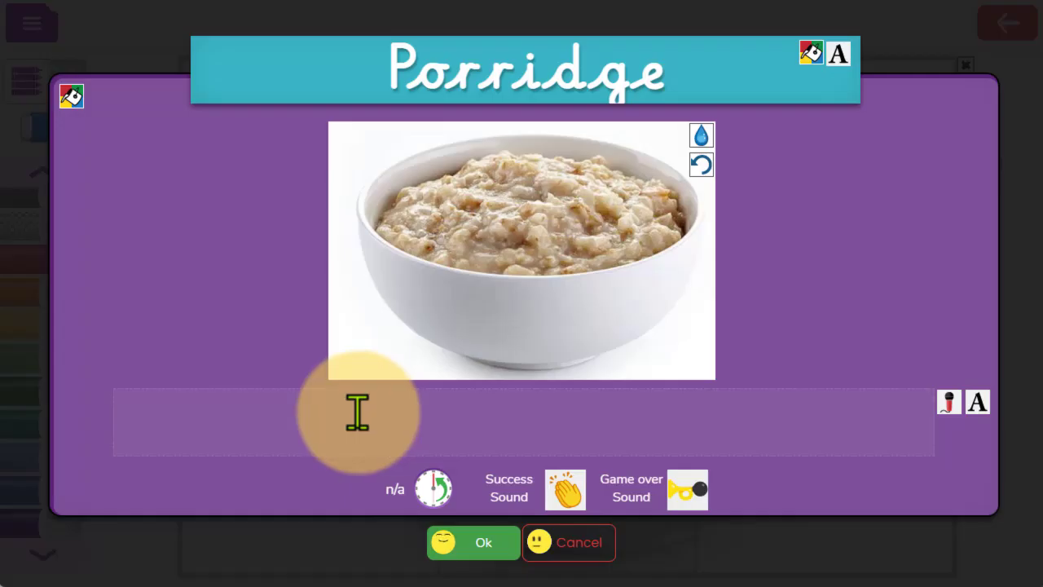
# - Browse the Scenes category of success sounds for the jigsaw, and accept the info screen settings
pyautogui.click(564, 489)
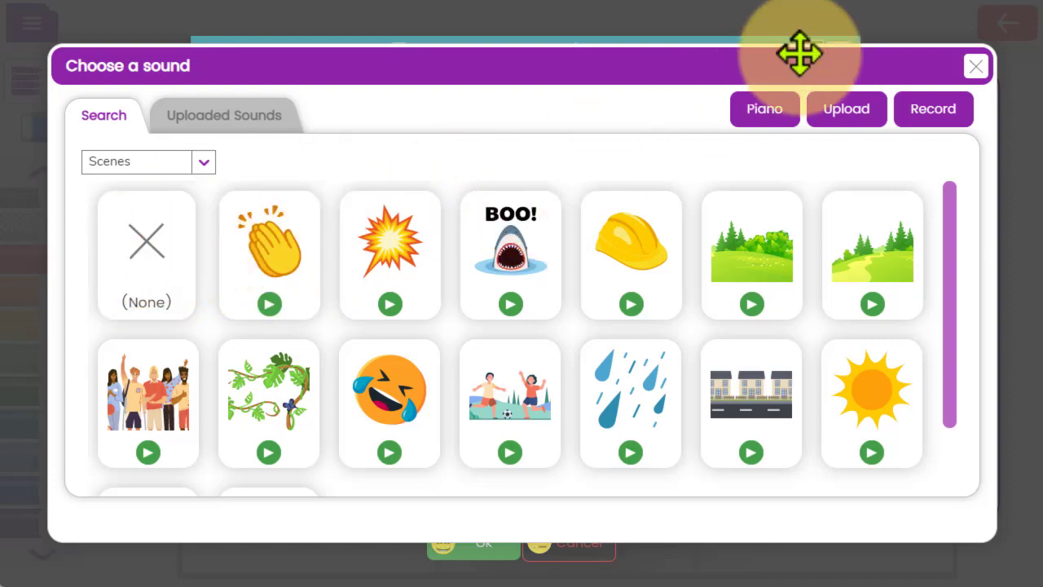
pyautogui.click(977, 66)
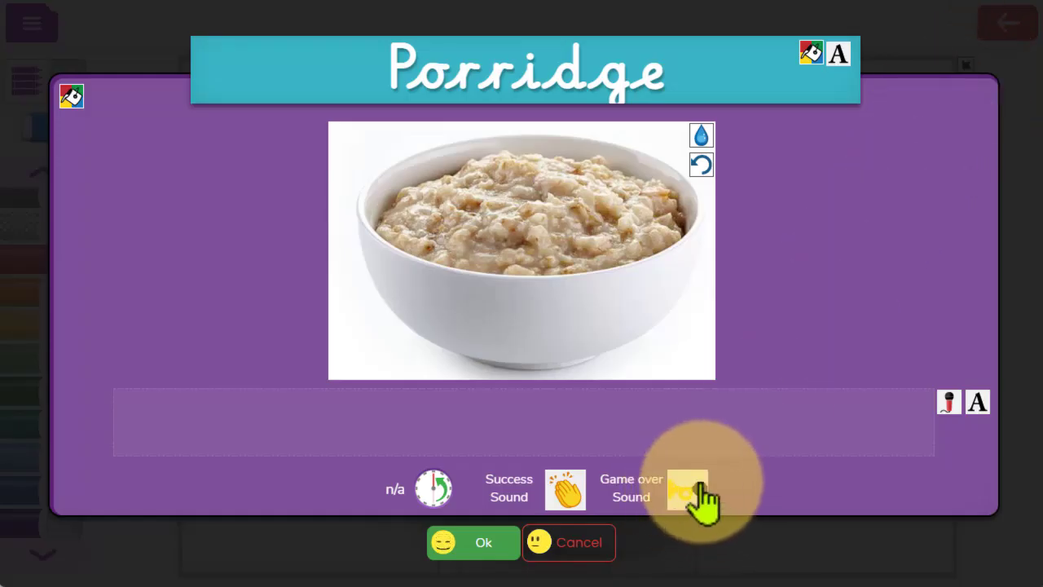
pyautogui.click(489, 543)
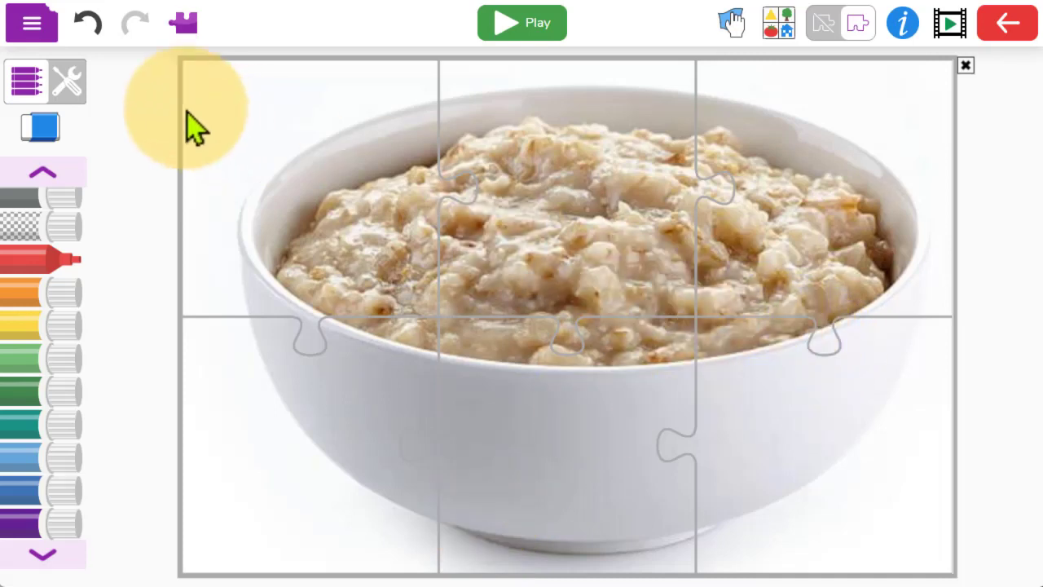
# - Save the jigsaw to the My resources tray with the filename Porridge Jigsaw
pyautogui.click(35, 31)
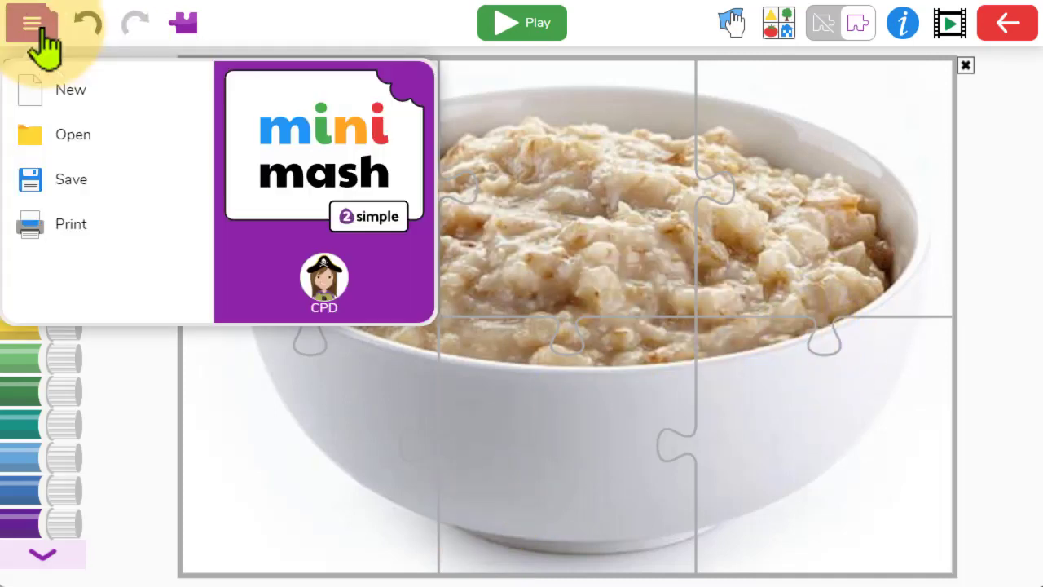
pyautogui.click(122, 194)
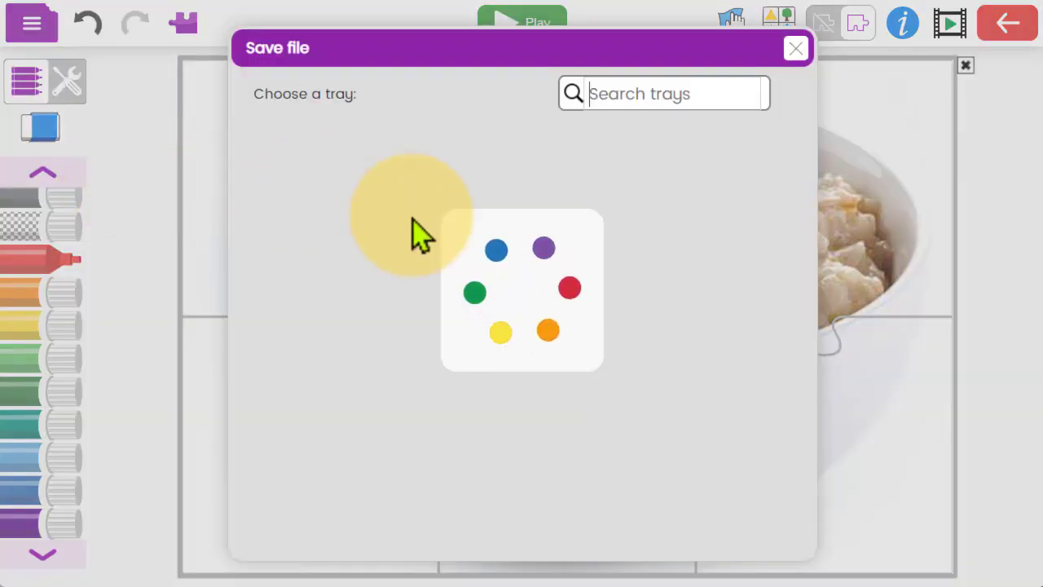
pyautogui.moveTo(785, 163); pyautogui.dragTo(780, 383)
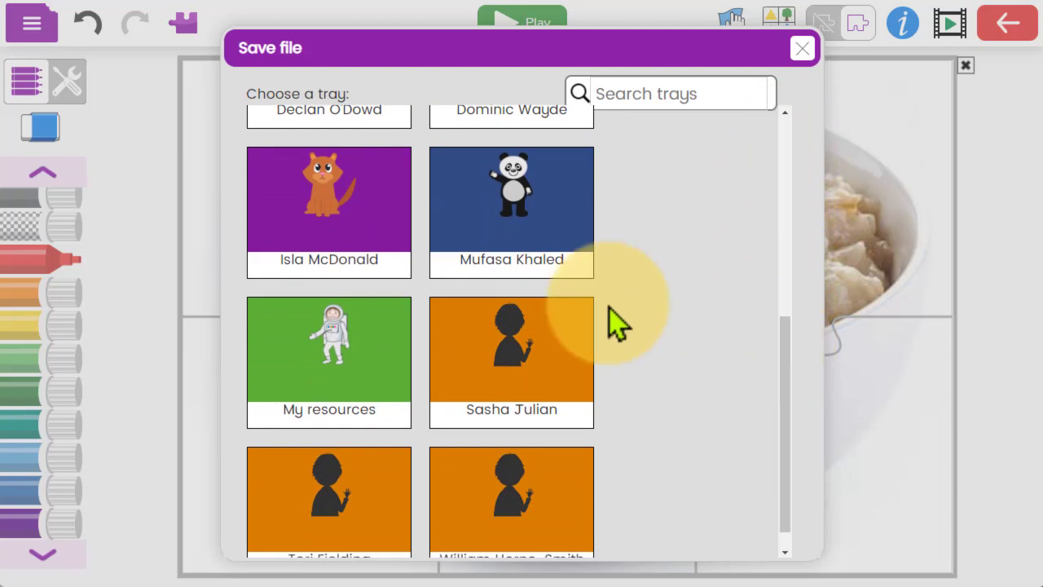
pyautogui.click(326, 359)
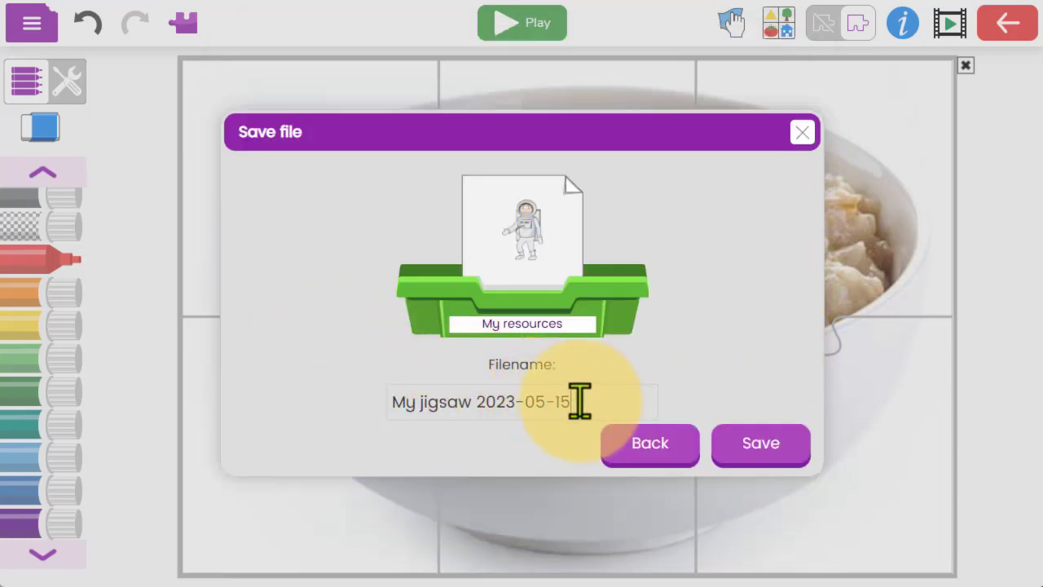
pyautogui.moveTo(579, 401); pyautogui.dragTo(384, 400)
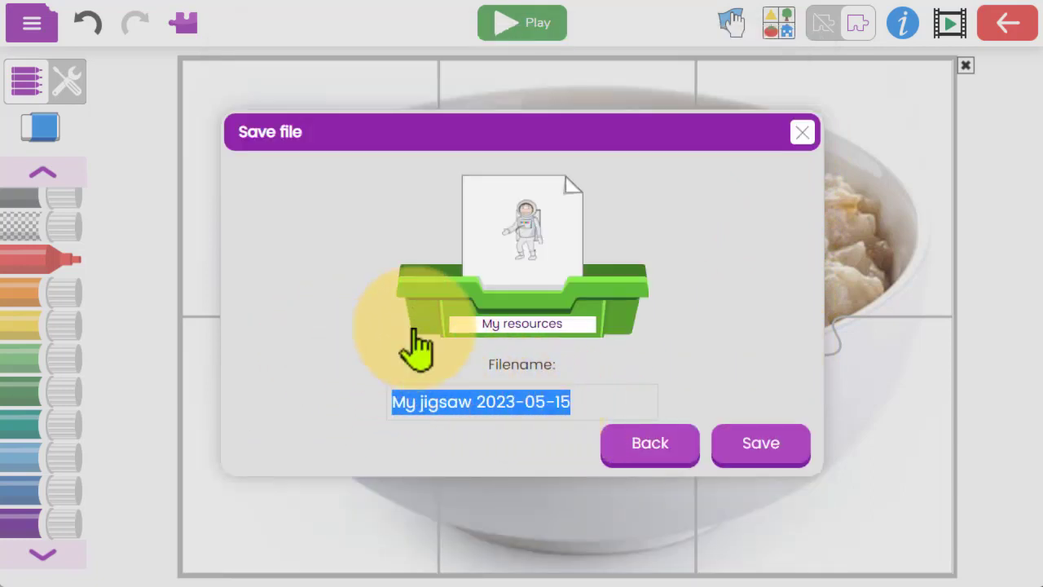
pyautogui.write('Porridge Jigsaw')
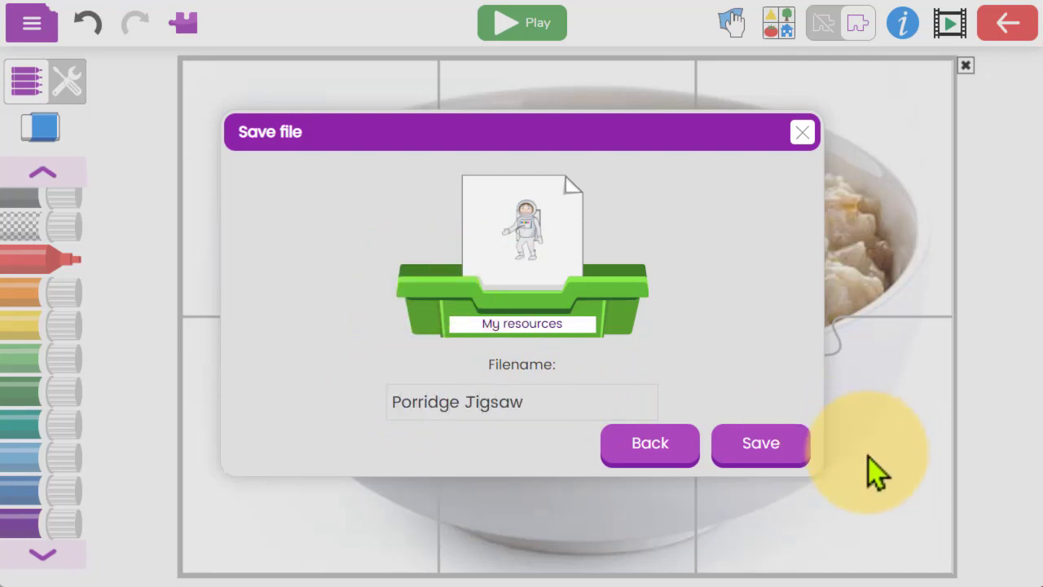
pyautogui.click(781, 456)
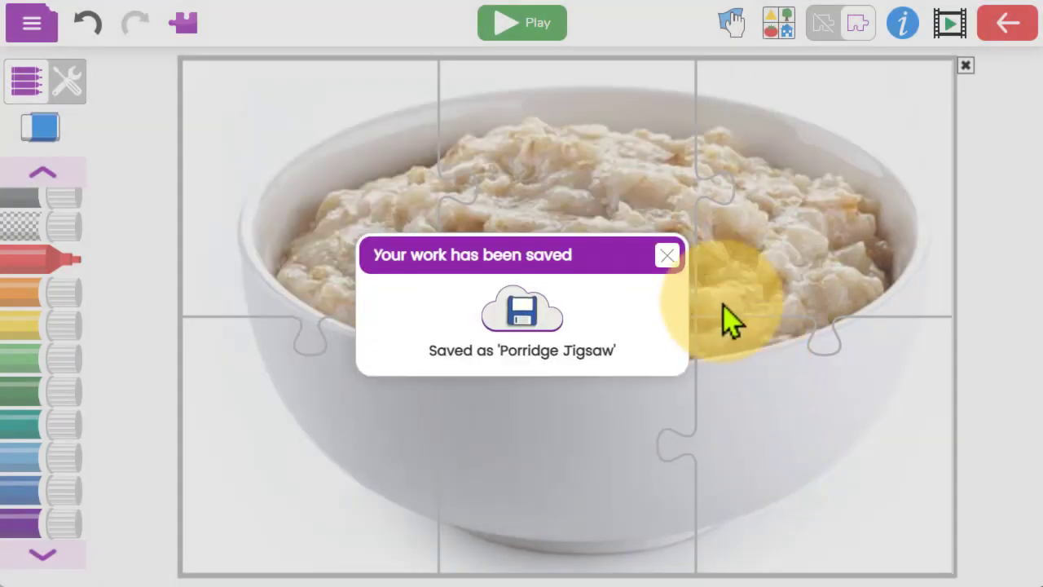
pyautogui.click(669, 257)
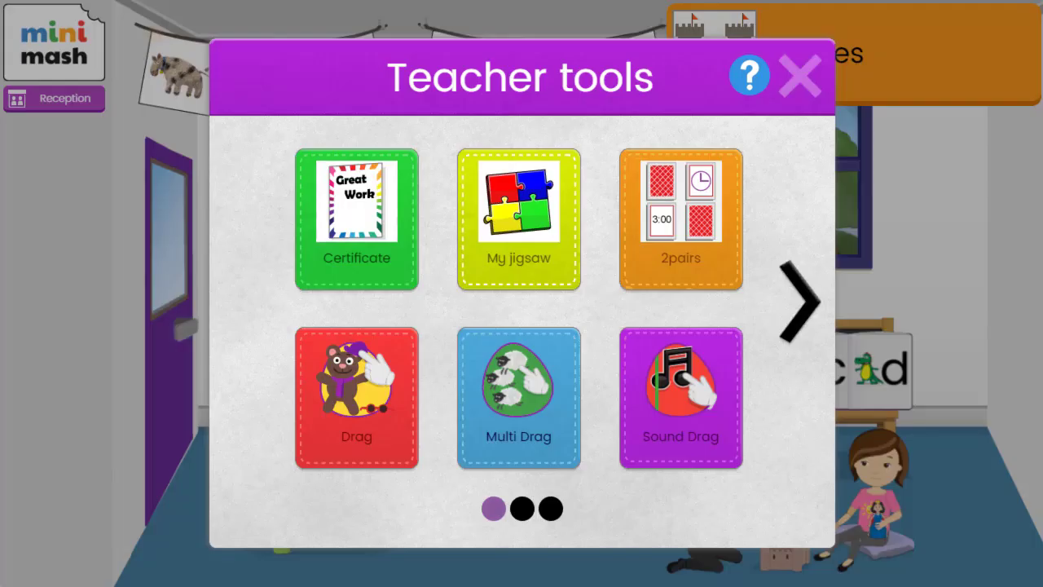
# - Create a new 2pairs game from the teacher tools using the Eight Cards layout
pyautogui.click(694, 213)
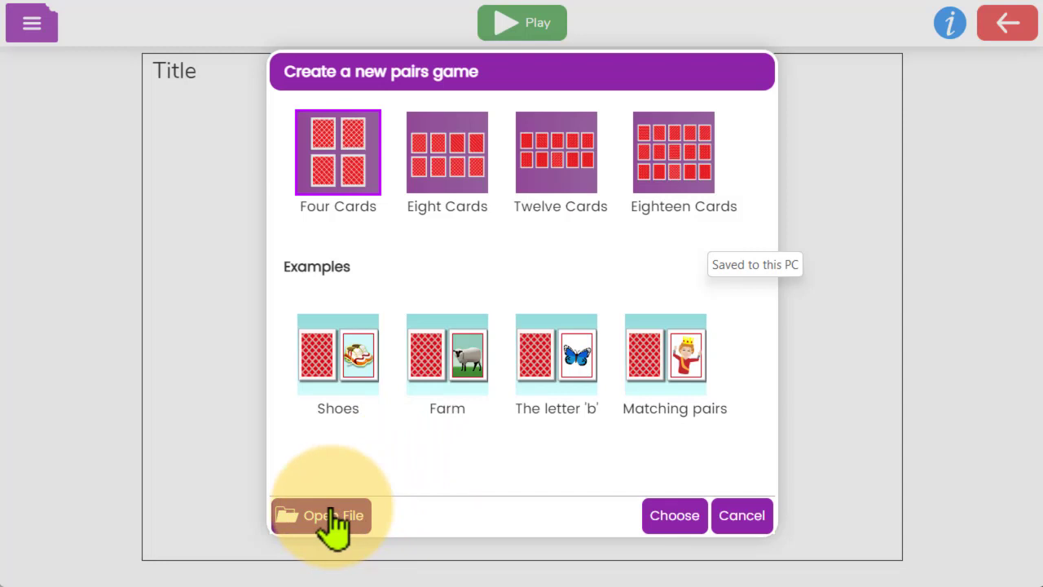
pyautogui.click(471, 145)
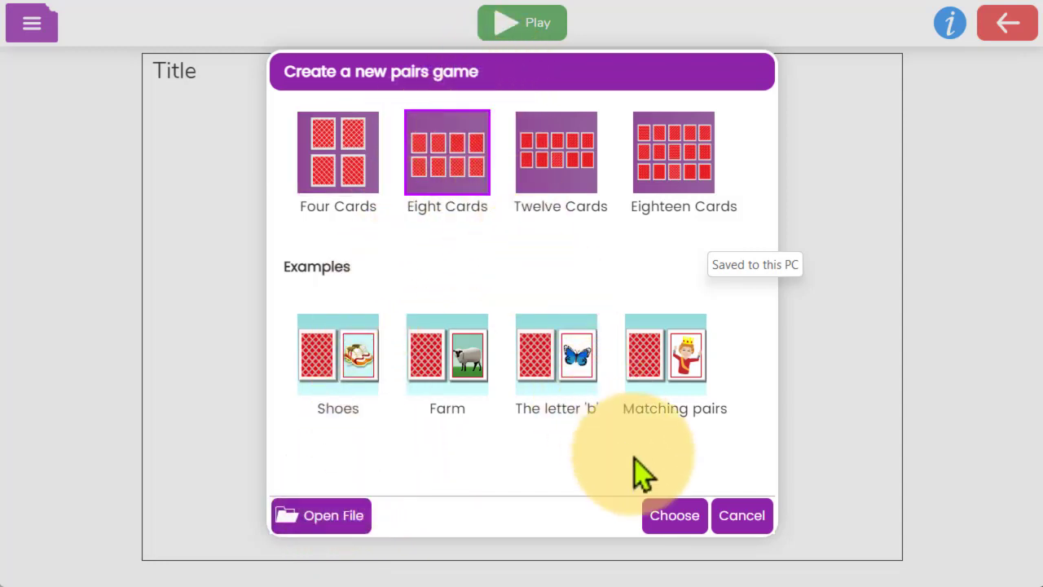
pyautogui.click(676, 518)
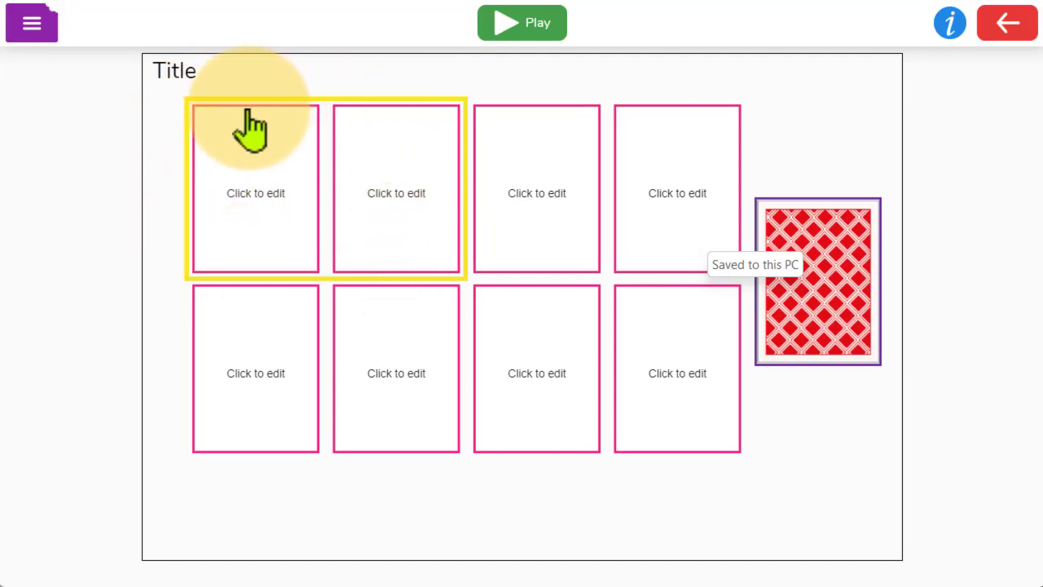
# - Search the clipart for bear and put the brown bear with blue hat and tie on the first card of the first pair
pyautogui.click(247, 200)
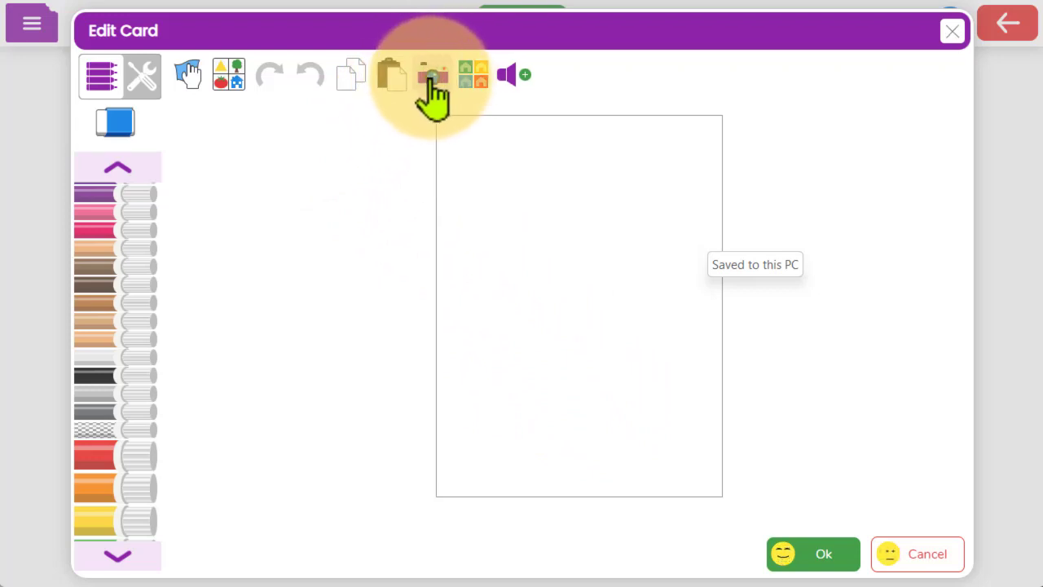
pyautogui.click(231, 81)
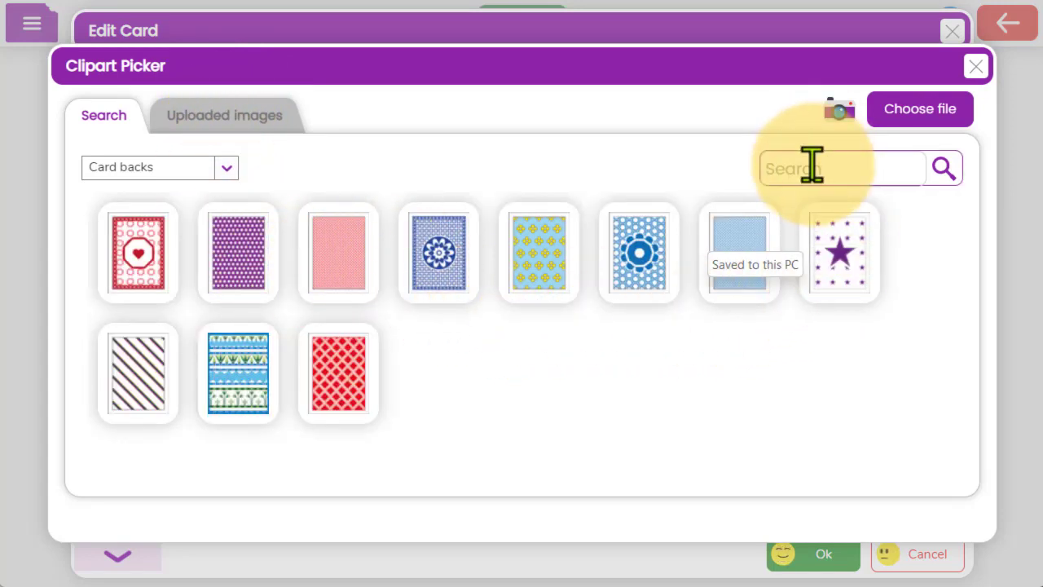
pyautogui.press('Return')
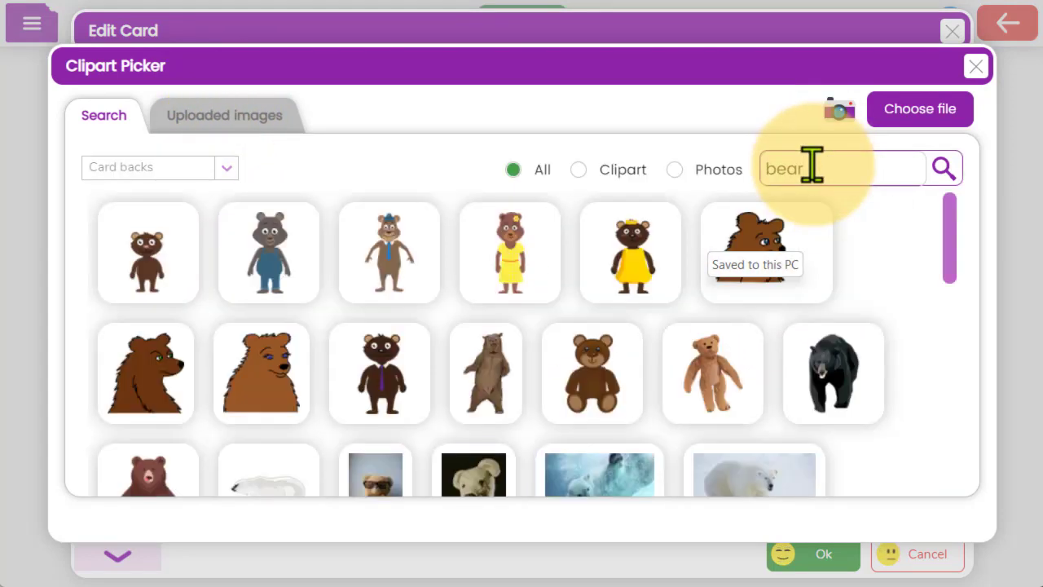
pyautogui.scroll(-1, 481, 334)
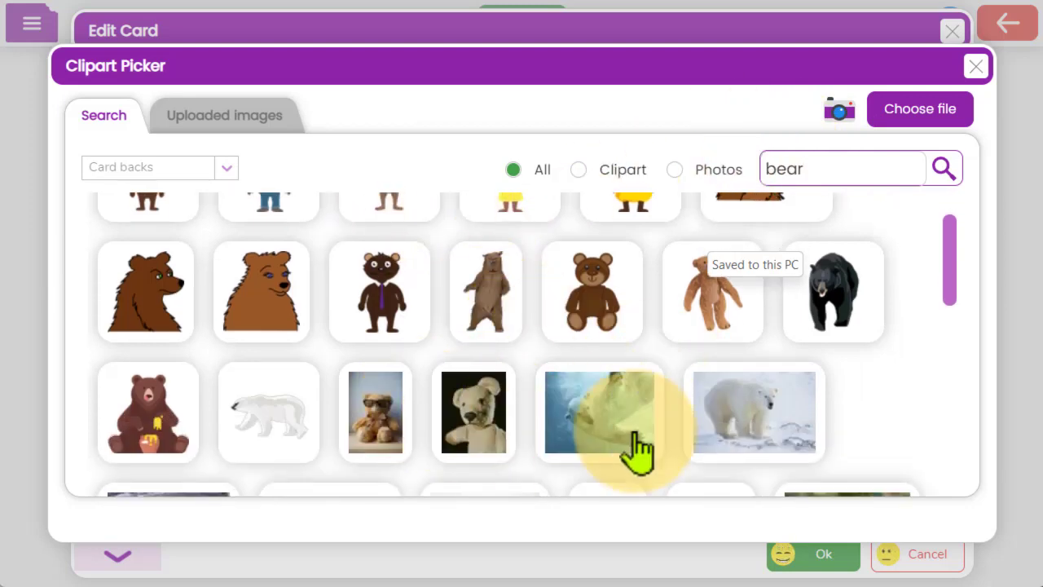
pyautogui.scroll(1, 775, 448)
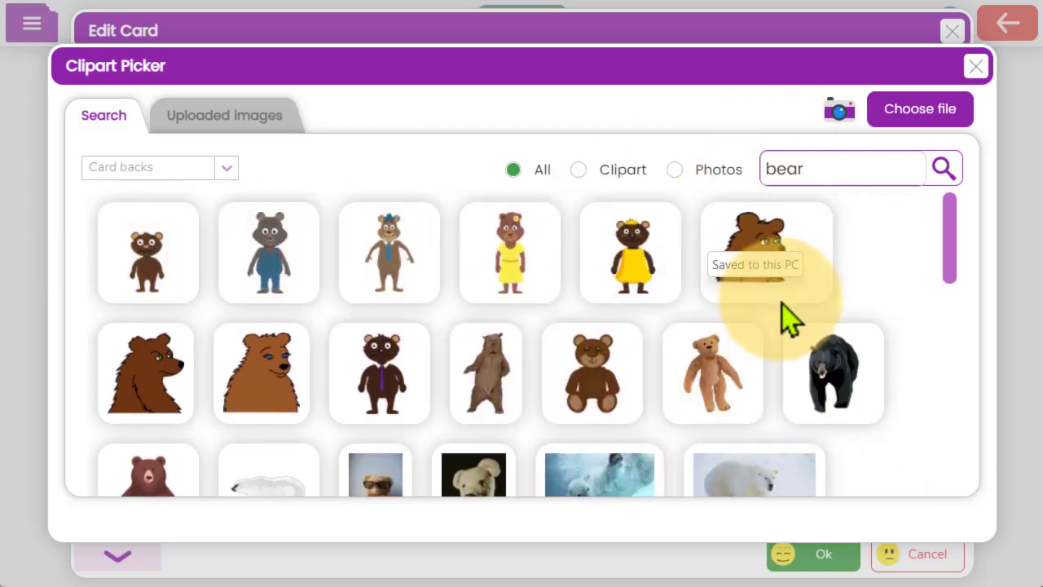
pyautogui.click(402, 276)
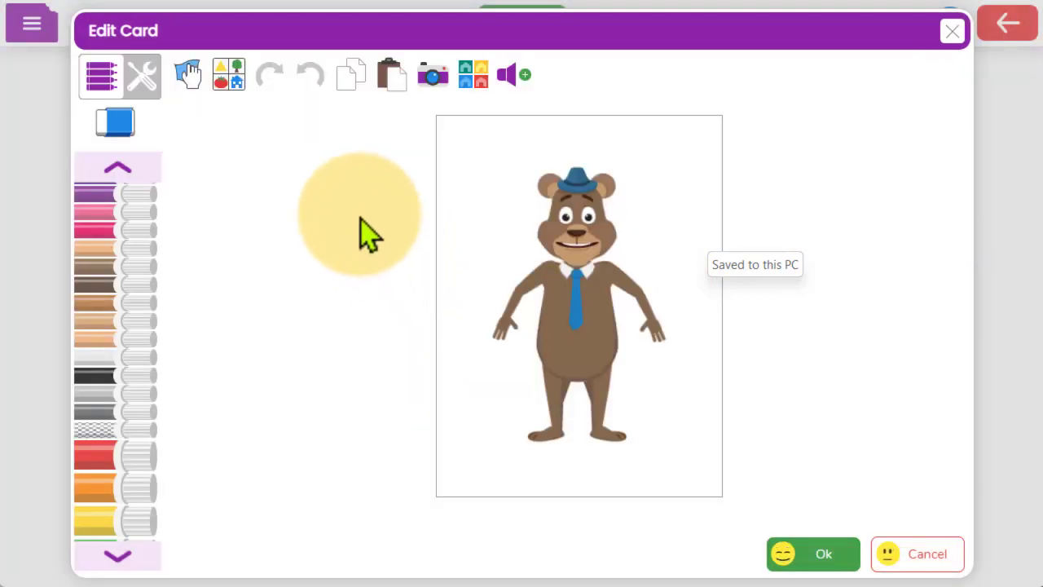
pyautogui.click(813, 558)
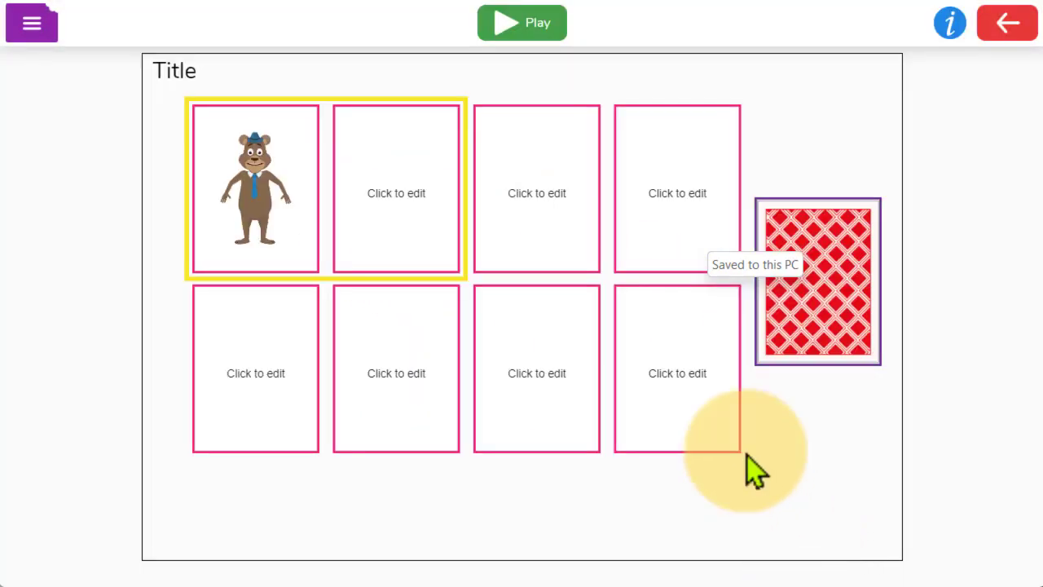
# - Search the clipart for bear and put the same brown bear with blue hat and tie on the second card of the first pair
pyautogui.click(391, 188)
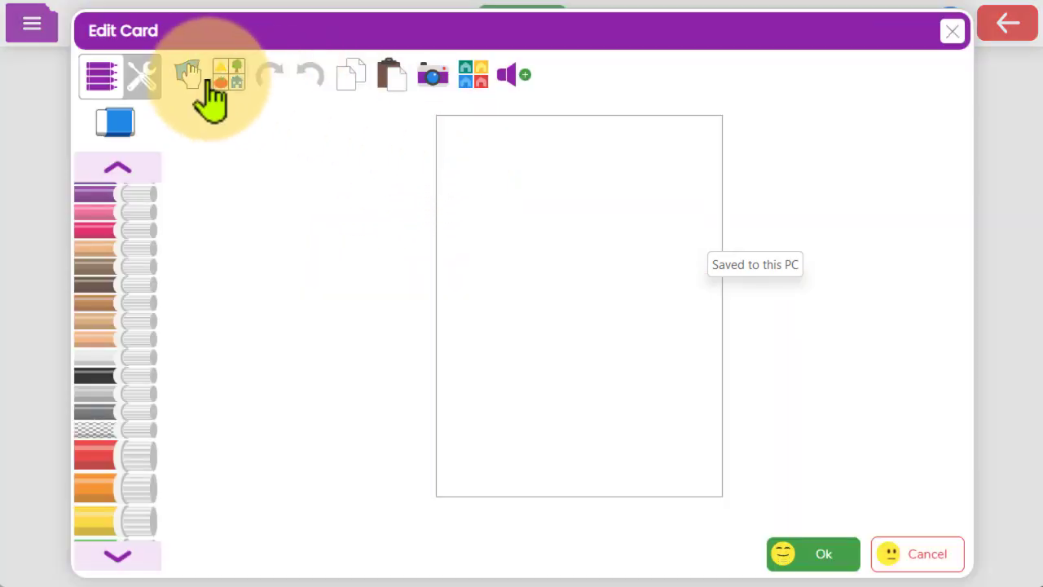
pyautogui.click(210, 83)
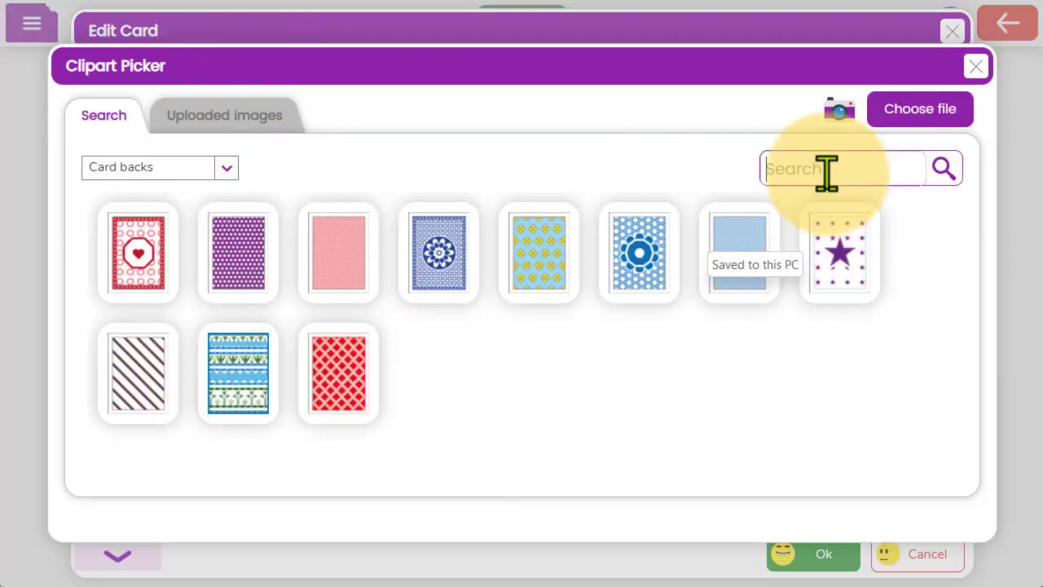
pyautogui.press('Return')
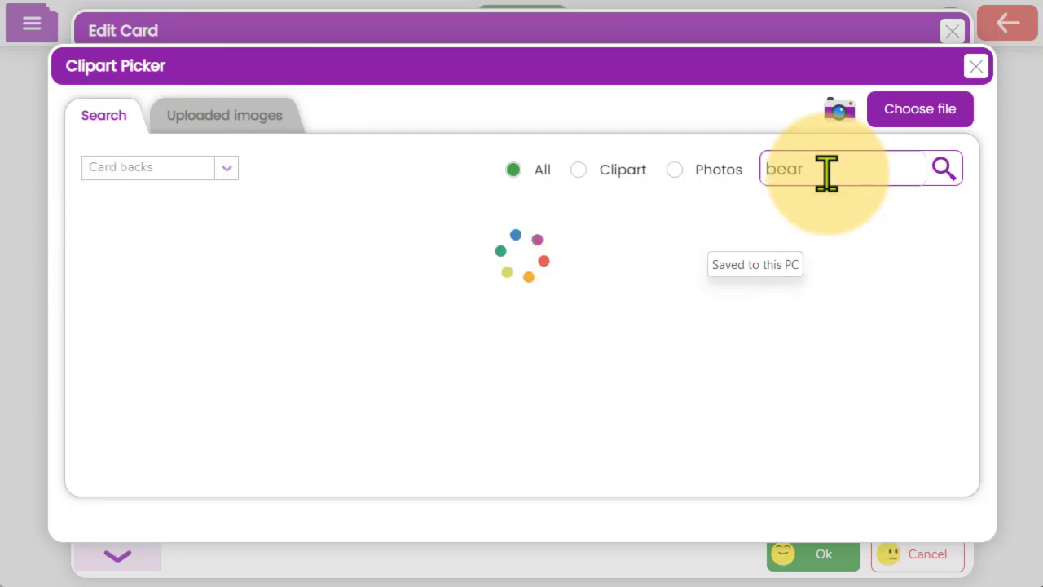
pyautogui.click(406, 241)
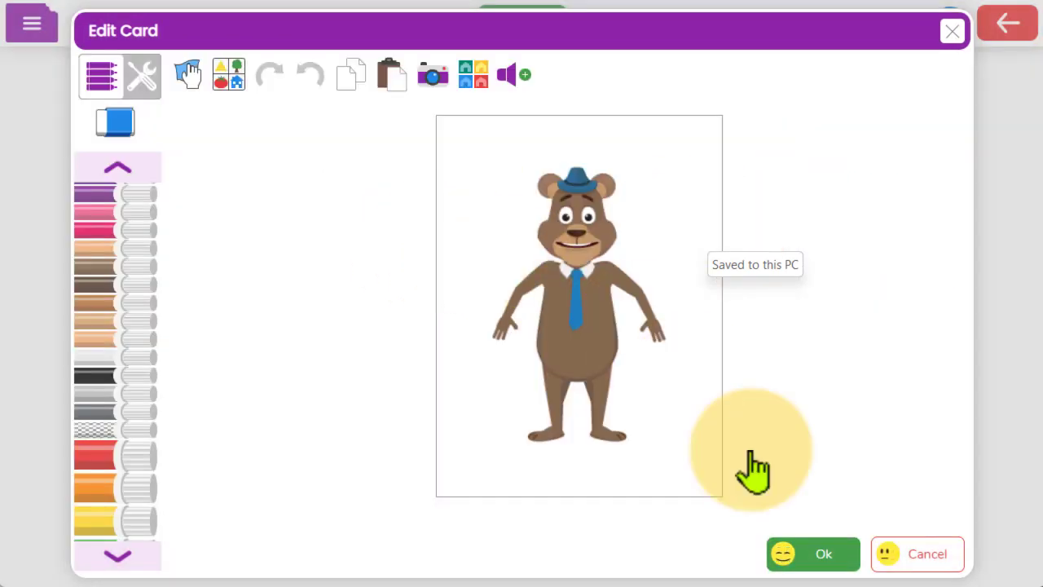
pyautogui.click(815, 556)
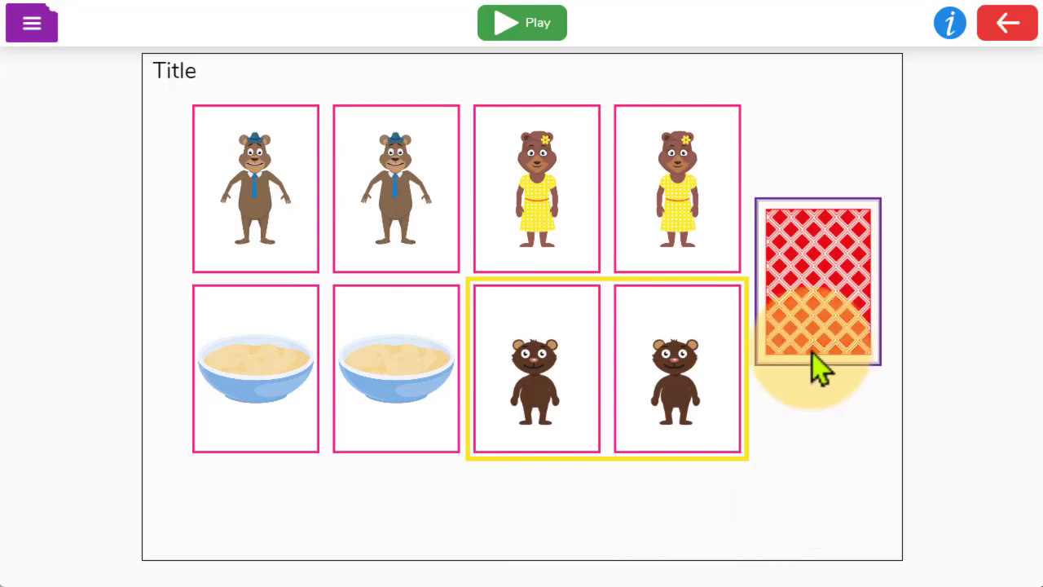
# - Preview the pairs game by turning over two sets of cards, and return to editing
pyautogui.click(538, 31)
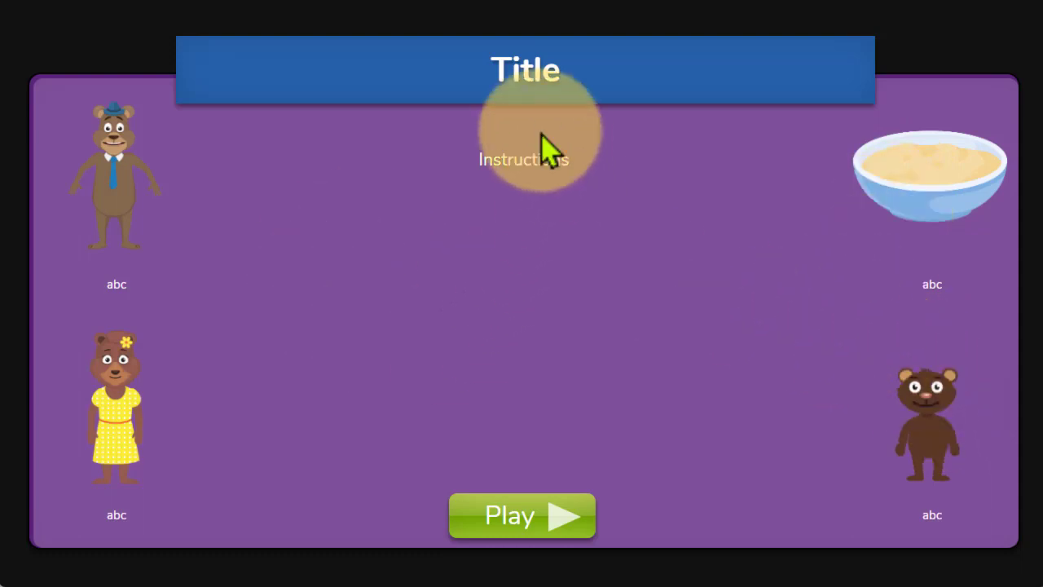
pyautogui.click(556, 529)
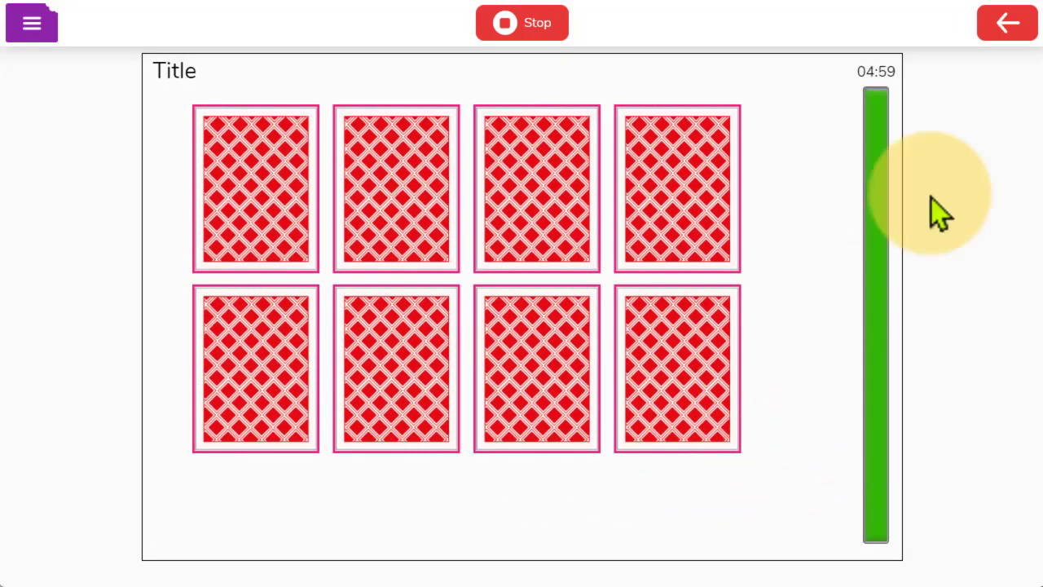
pyautogui.click(696, 204)
pyautogui.click(526, 240)
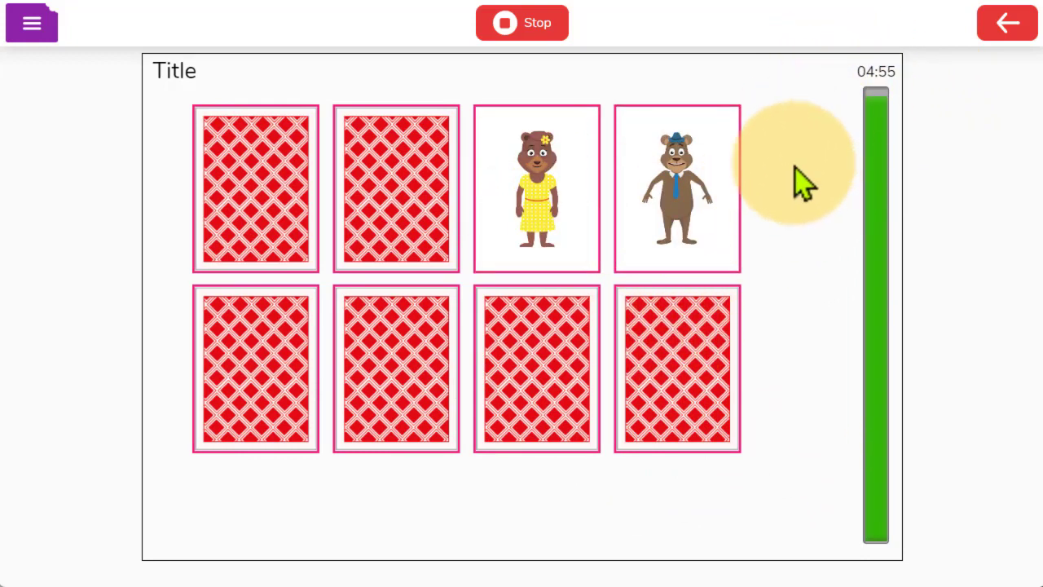
pyautogui.click(399, 212)
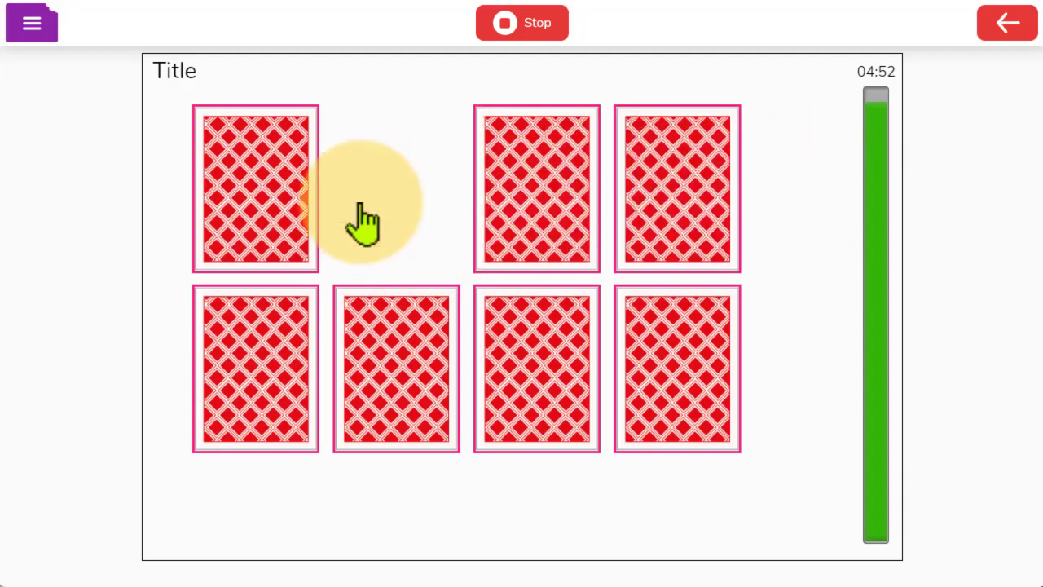
pyautogui.click(277, 213)
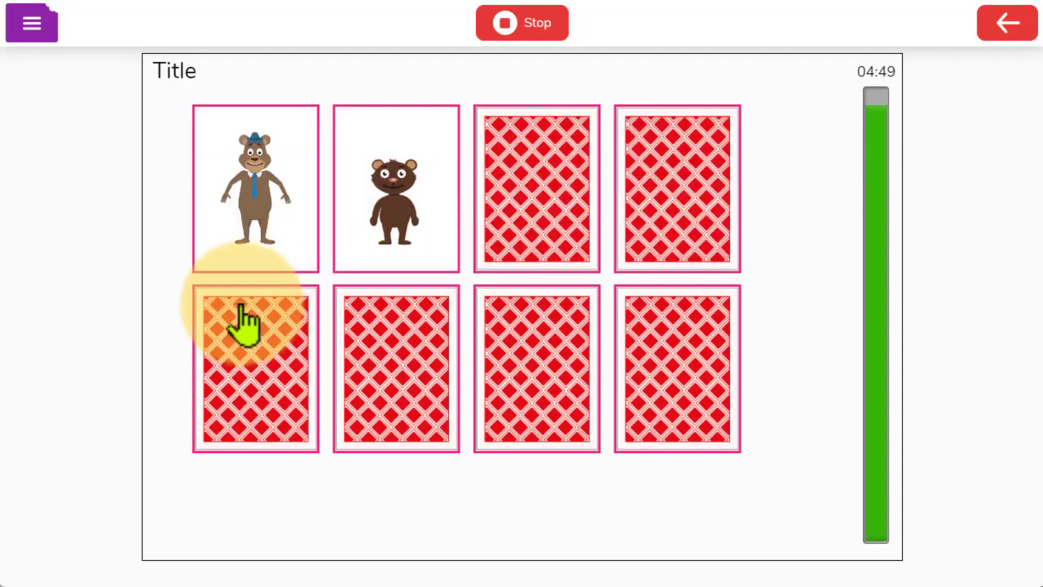
pyautogui.click(515, 34)
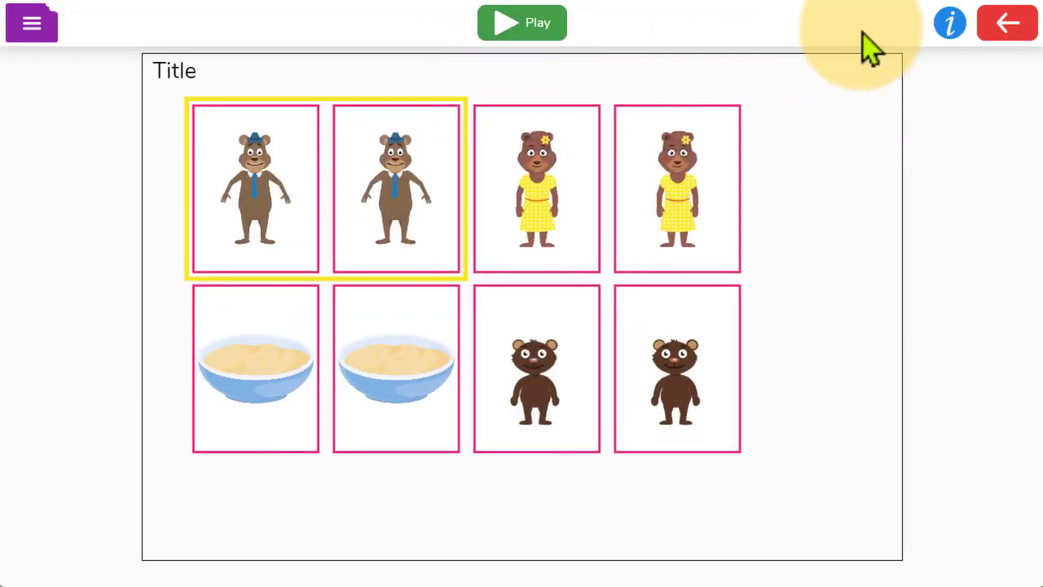
# - On the game's info screen, set no time limit and change the title to Match the pictures
pyautogui.click(950, 26)
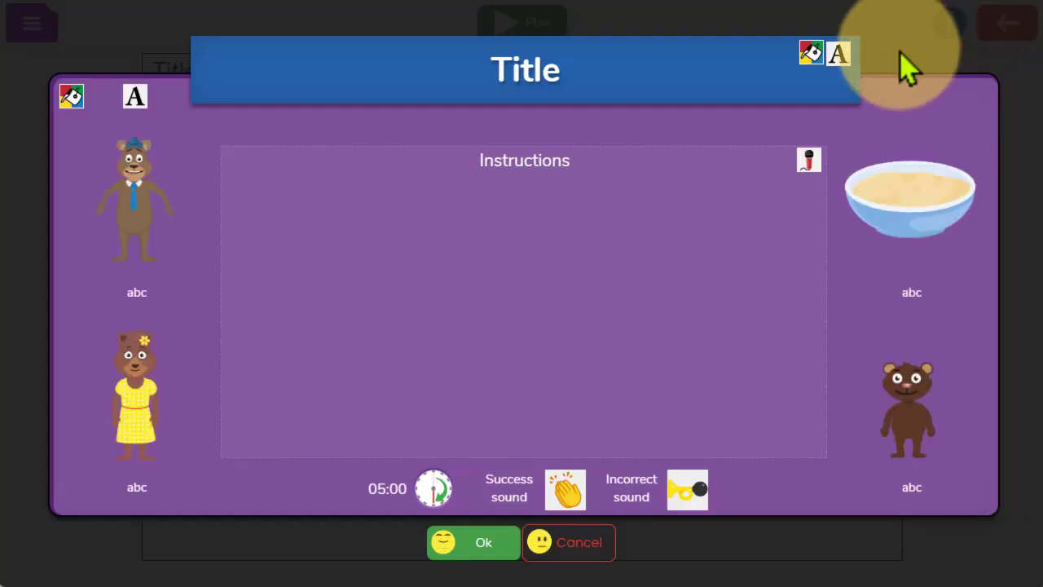
pyautogui.click(436, 489)
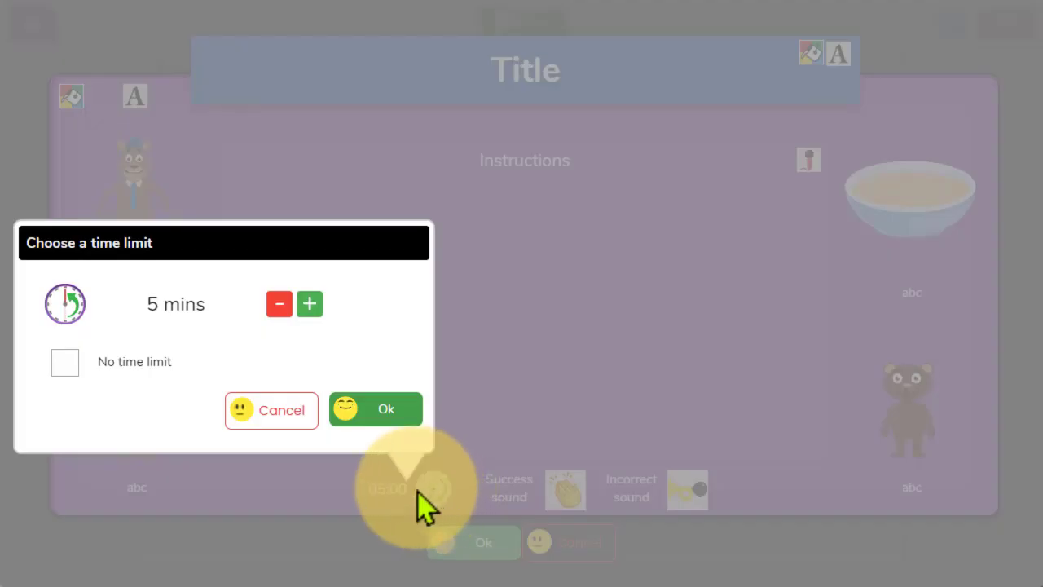
pyautogui.click(67, 364)
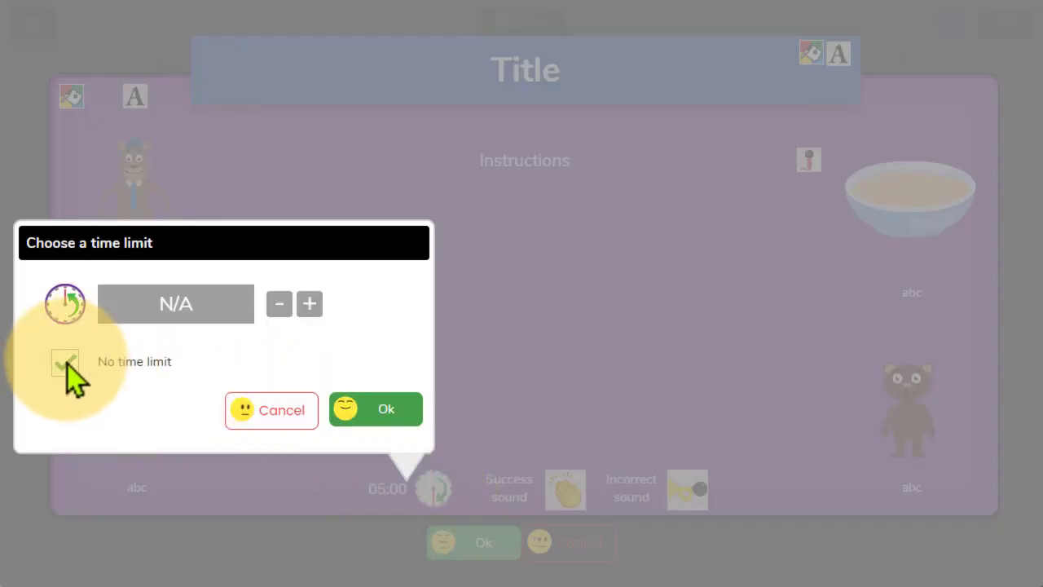
pyautogui.click(382, 411)
pyautogui.click(595, 88)
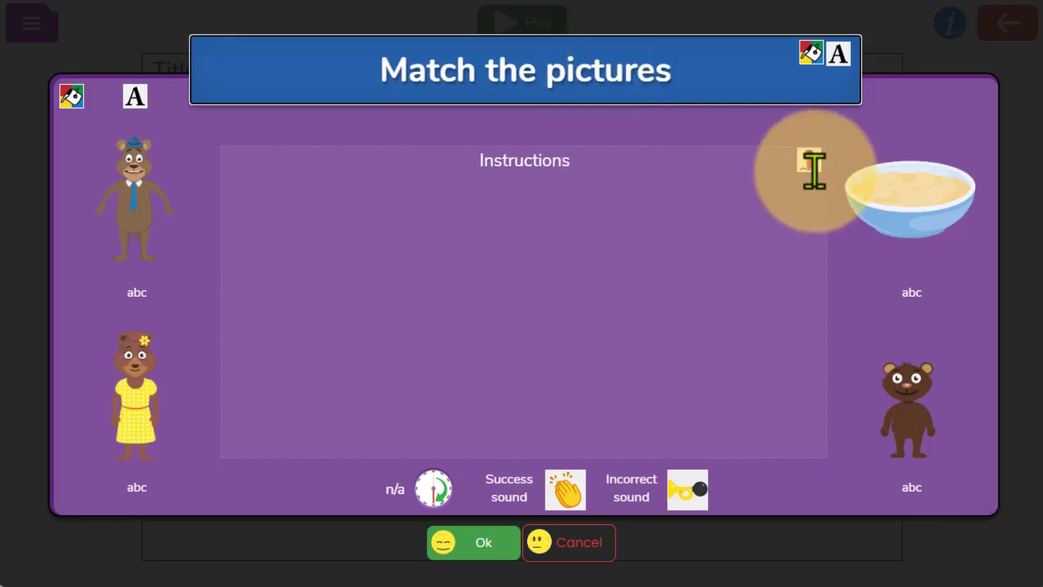
# - Look at the instruction sound and info picture choices without changing them, and accept the info screen settings
pyautogui.click(812, 170)
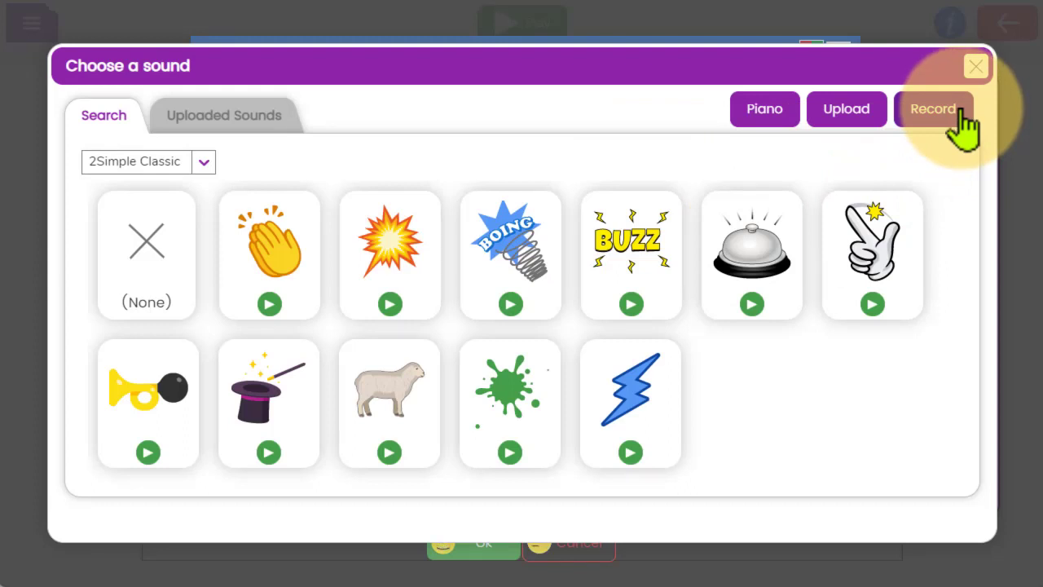
pyautogui.click(977, 69)
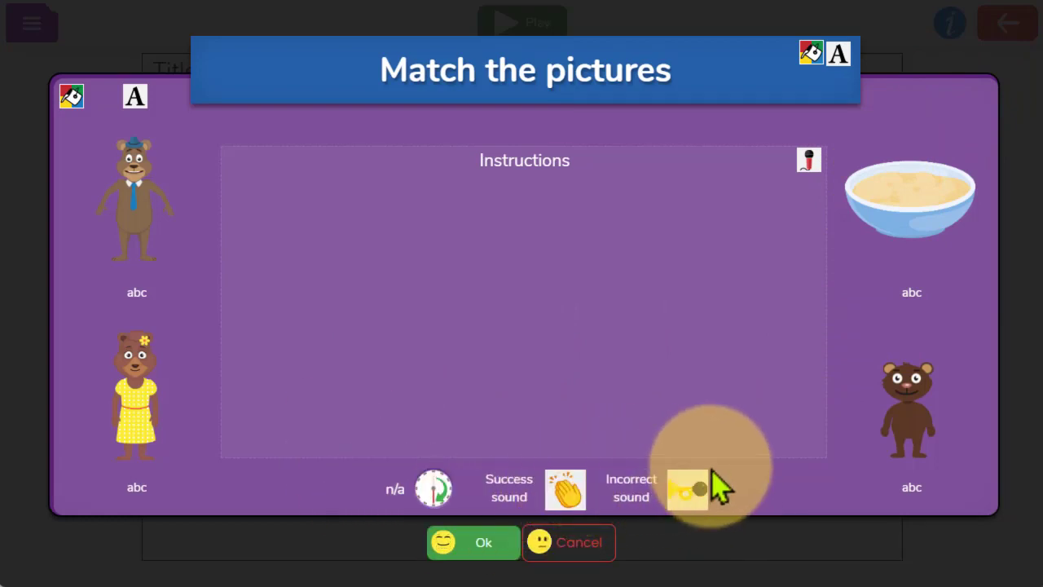
pyautogui.click(145, 297)
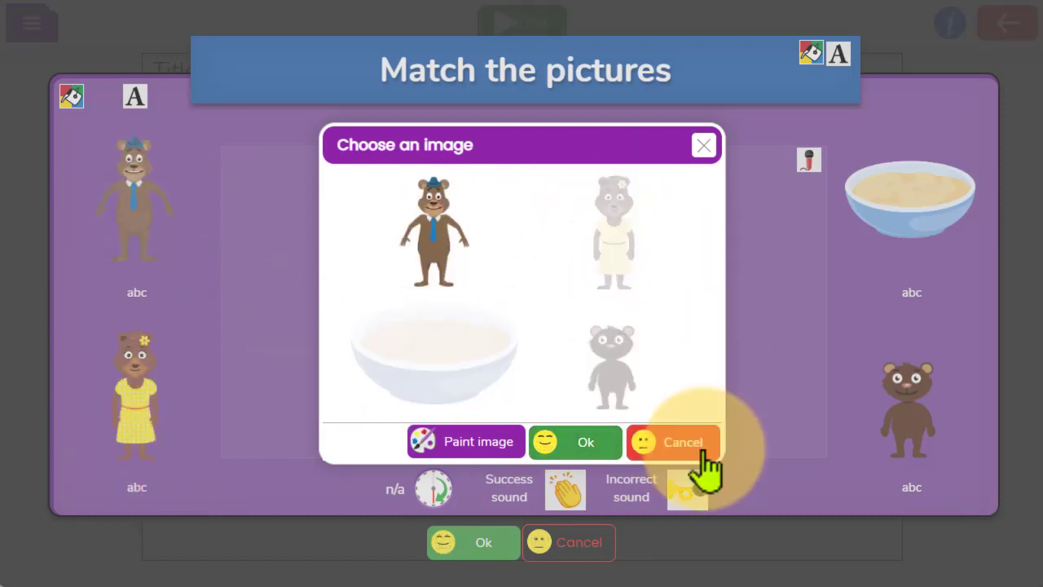
pyautogui.click(665, 455)
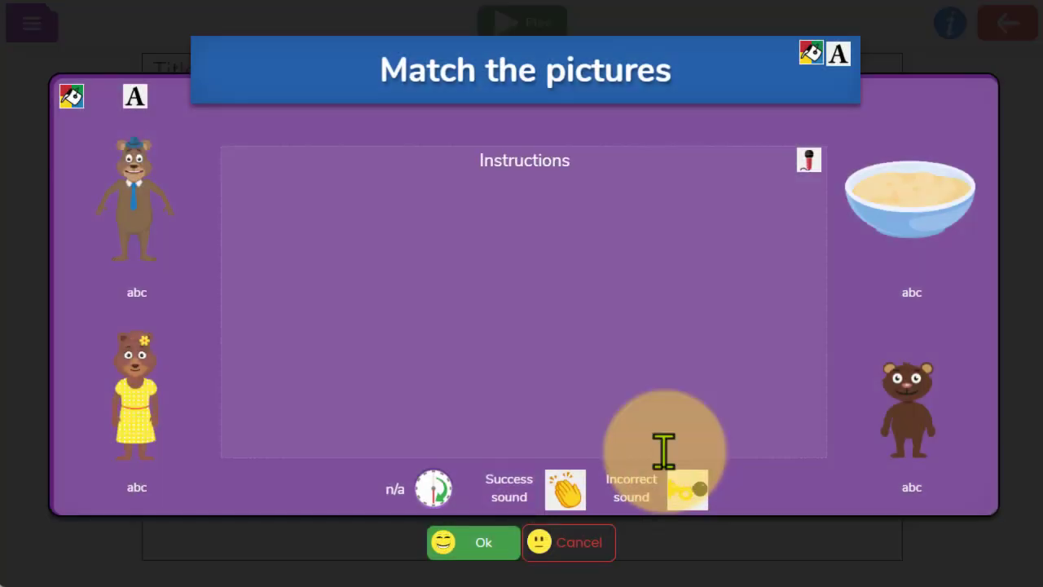
pyautogui.click(481, 542)
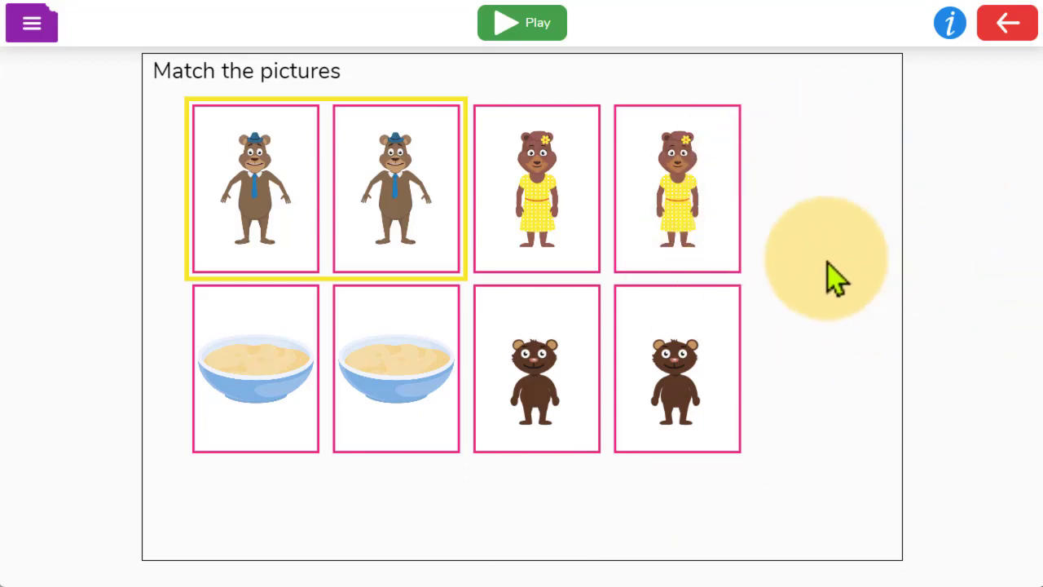
# - Save the pairs game to the My resources tray with the filename 3 Bears pairs game, and exit it
pyautogui.click(1005, 26)
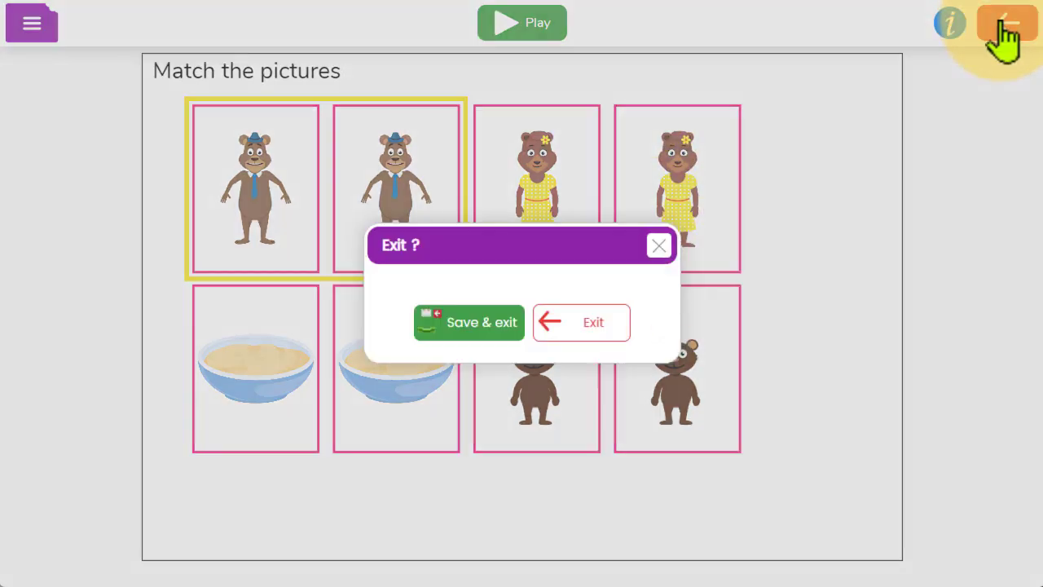
pyautogui.click(475, 342)
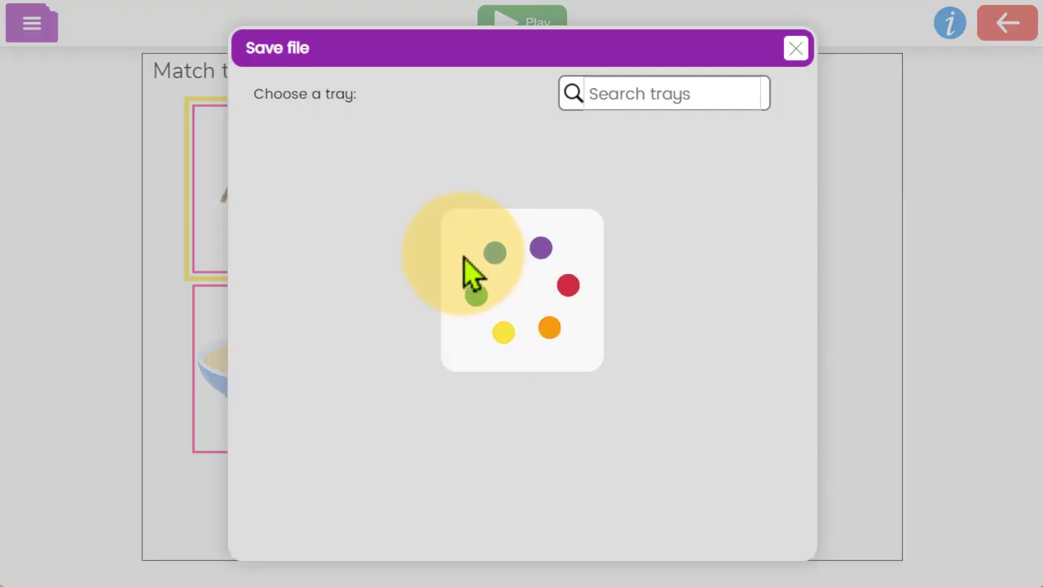
pyautogui.scroll(-3, 599, 261)
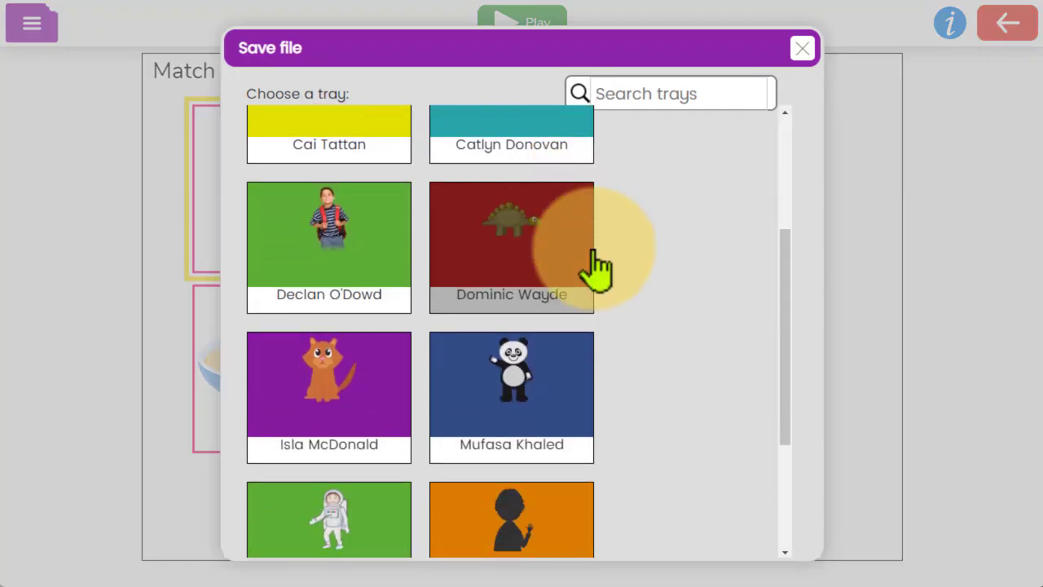
pyautogui.scroll(-2, 594, 269)
pyautogui.click(304, 471)
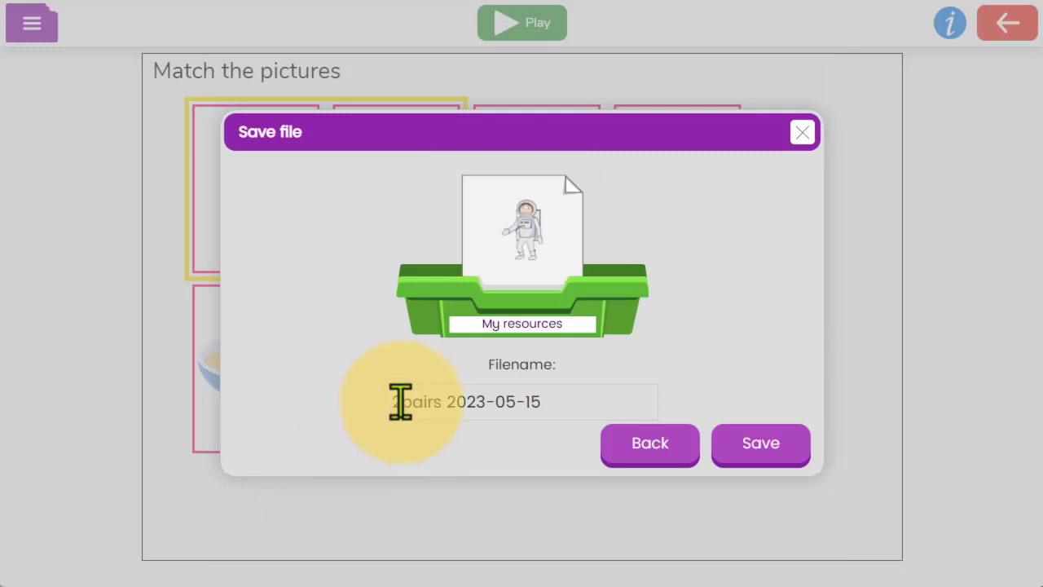
pyautogui.moveTo(612, 410); pyautogui.dragTo(349, 416)
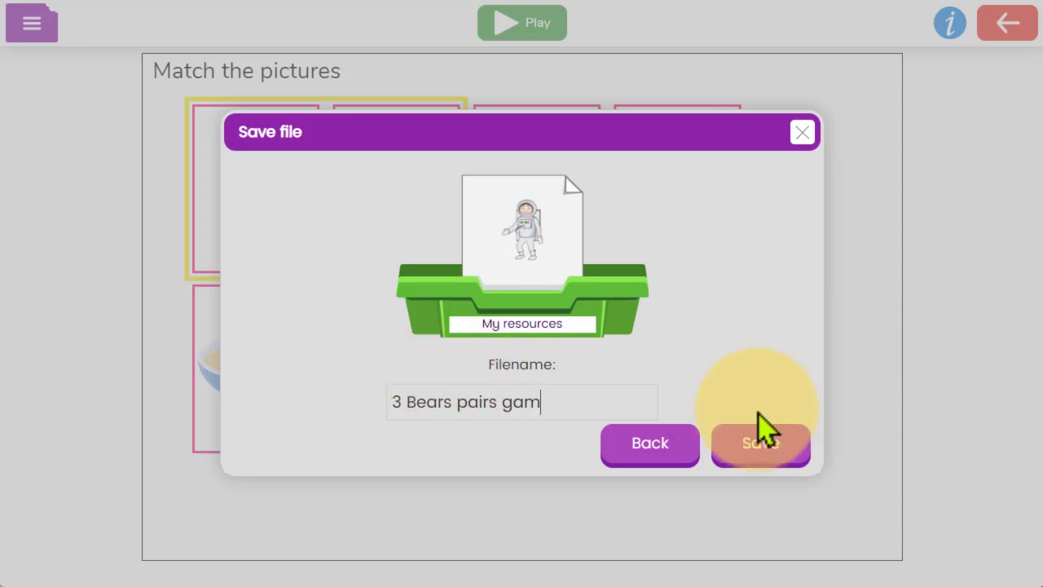
pyautogui.click(756, 448)
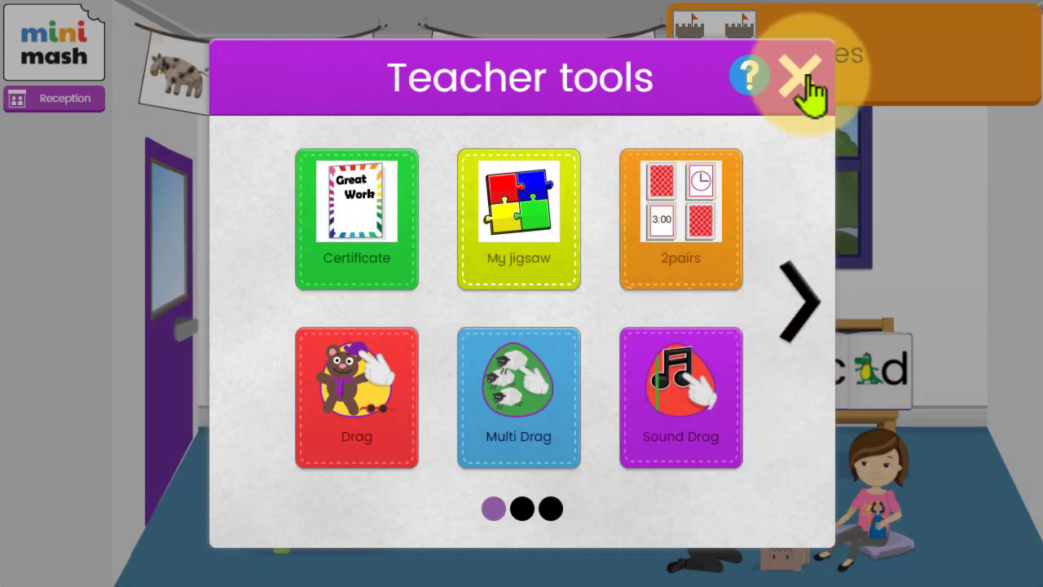
# - Close the teacher tools and view the saved 3 Bears pairs game and Porridge Jigsaw in the My resources tray
pyautogui.click(805, 79)
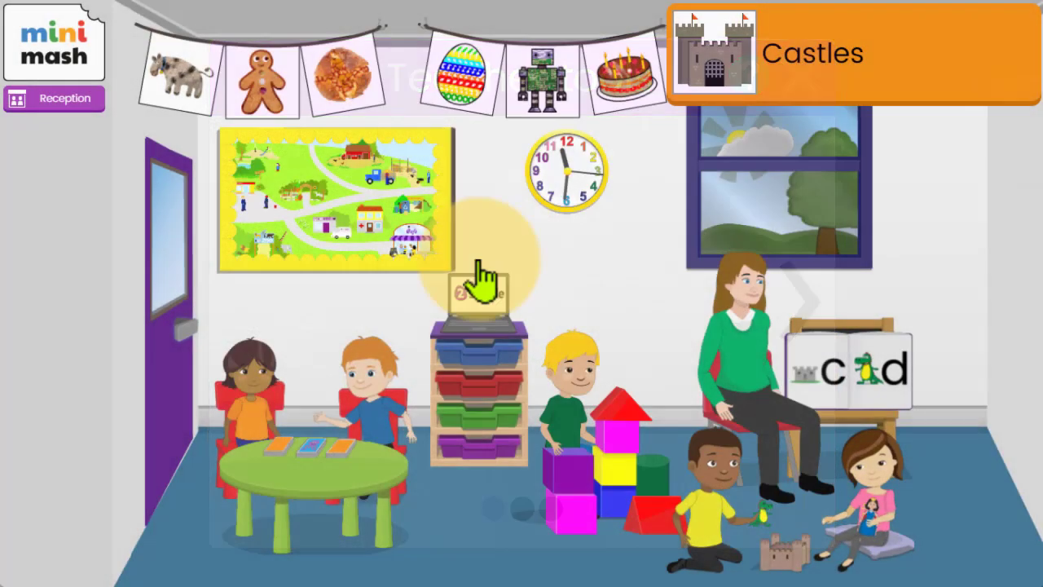
pyautogui.click(483, 376)
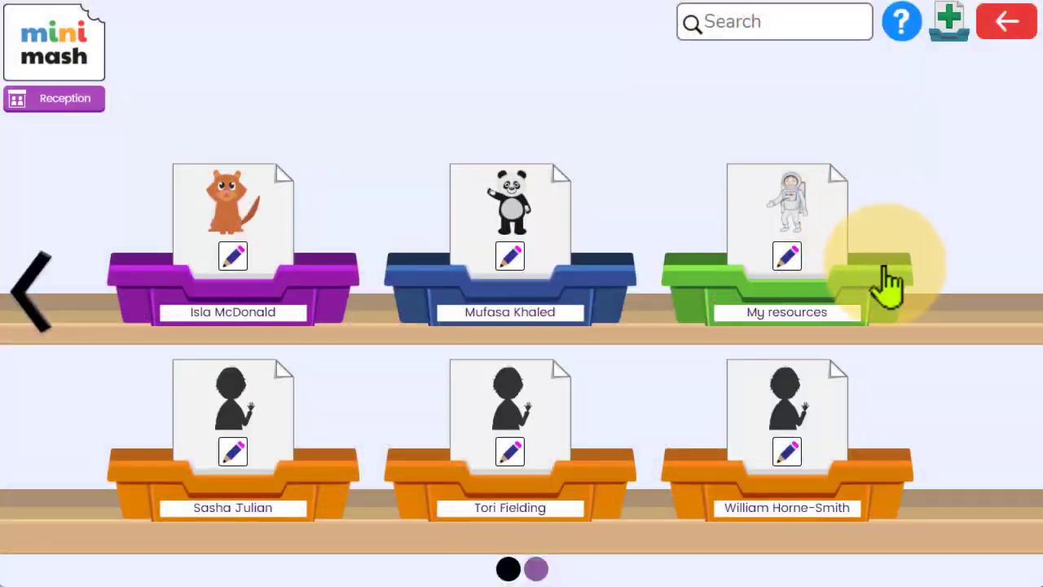
pyautogui.click(862, 300)
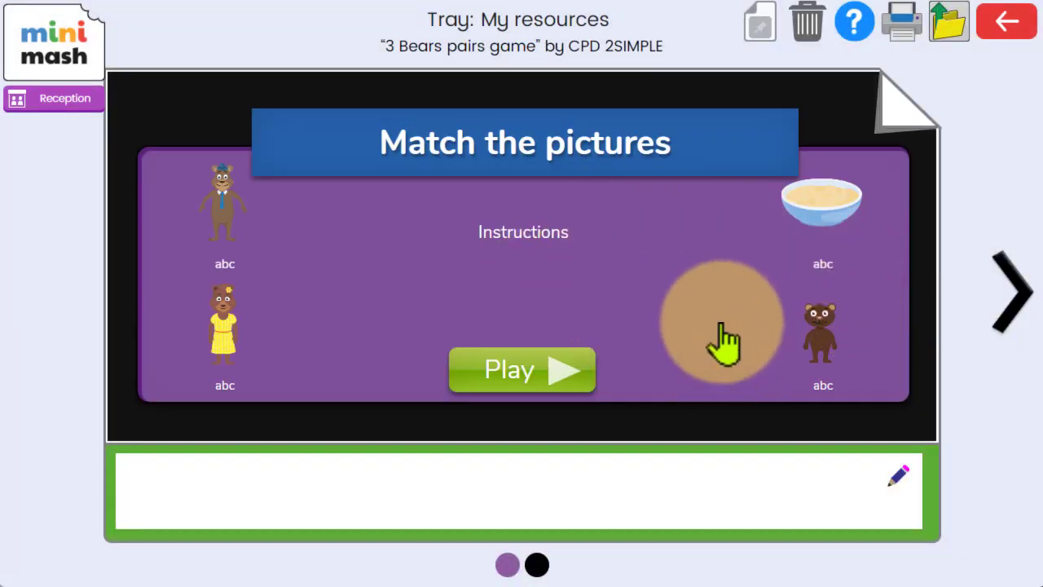
pyautogui.click(1018, 305)
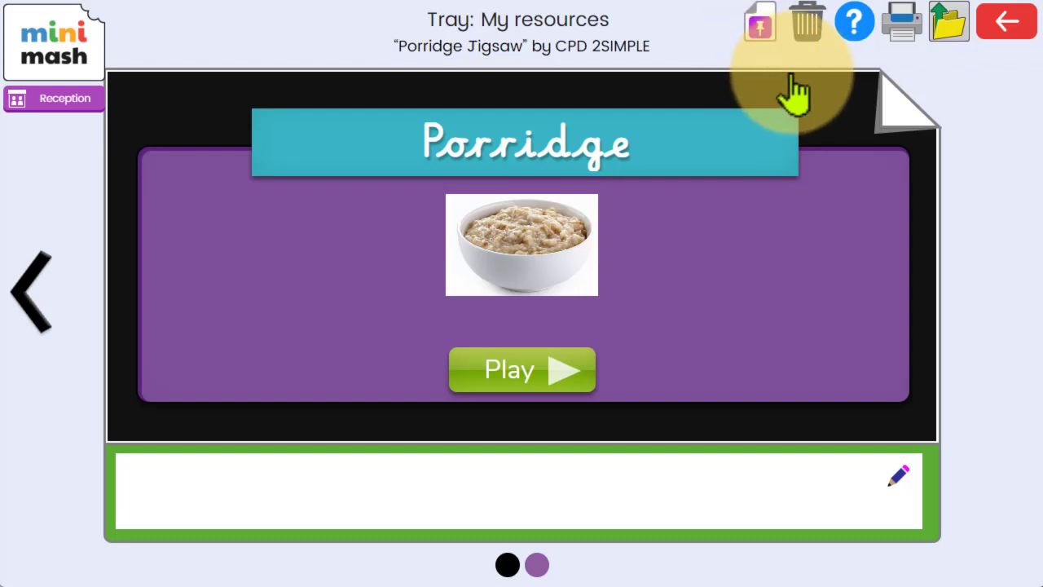
# - Look at the Edit pins option for the class, and return from the jigsaw to the tray overview
pyautogui.click(44, 65)
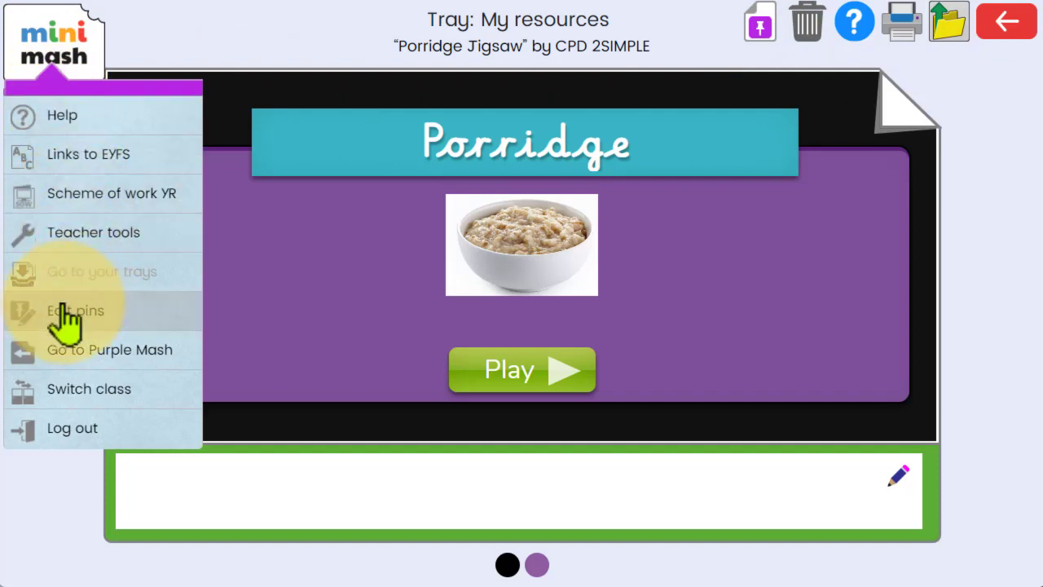
pyautogui.click(973, 71)
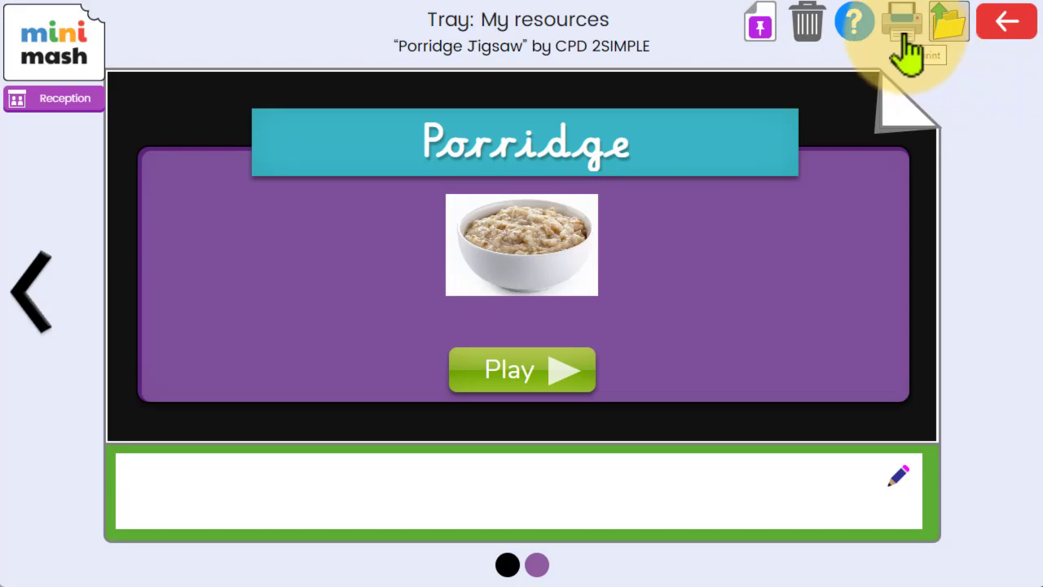
pyautogui.click(999, 33)
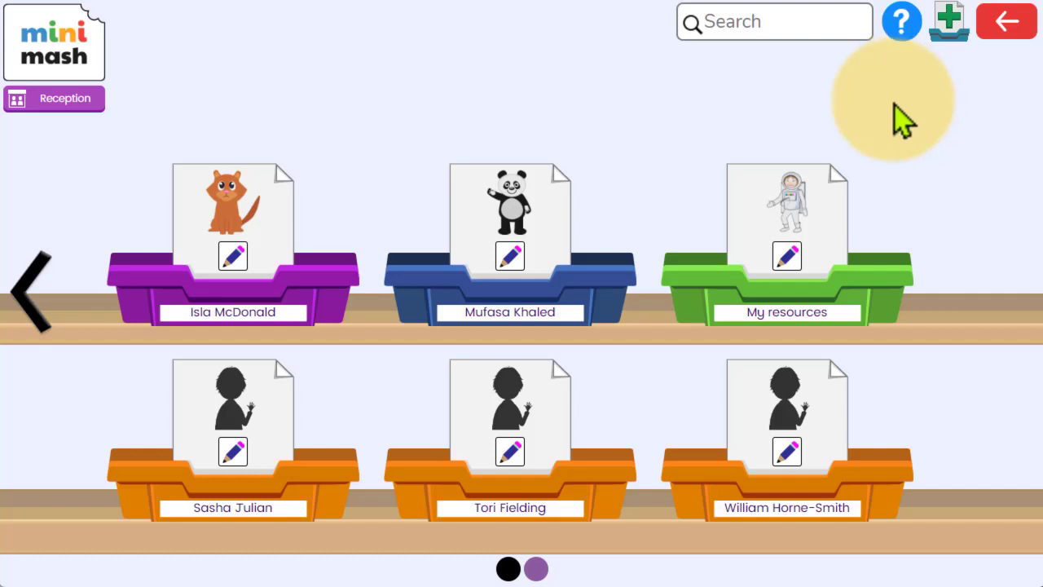
# - Switch to Purple Mash and open the 2Do It Yourself collection among its tools
pyautogui.click(70, 43)
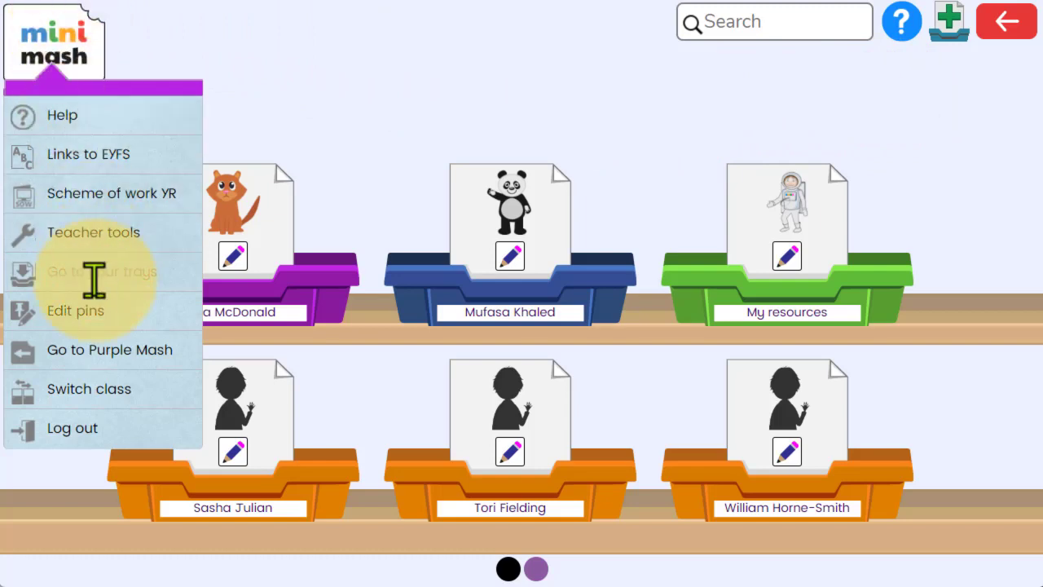
pyautogui.click(96, 352)
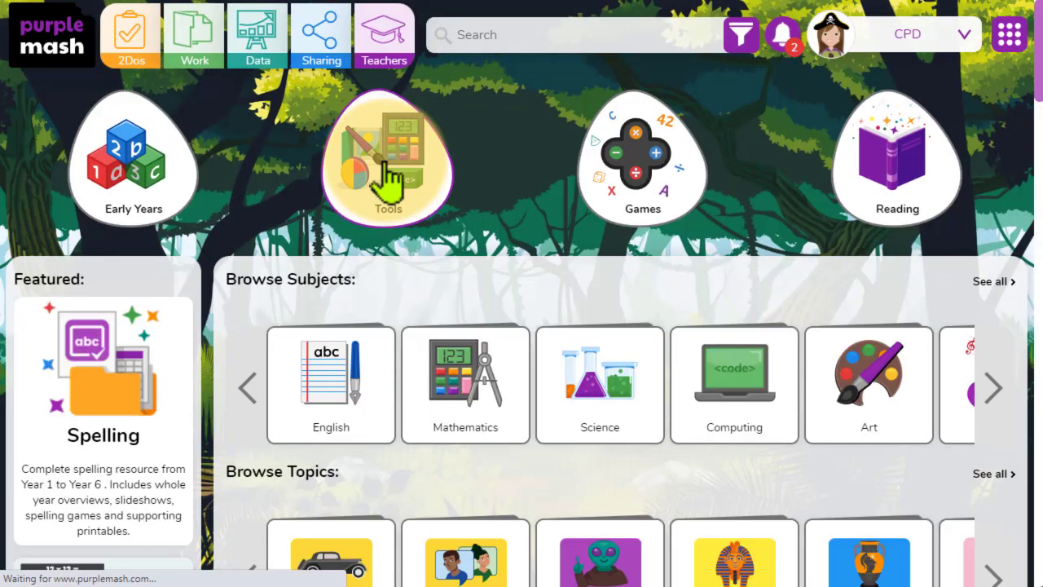
pyautogui.click(384, 186)
pyautogui.moveTo(913, 285)
pyautogui.moveTo(1019, 204); pyautogui.dragTo(1003, 453)
pyautogui.moveTo(846, 228)
pyautogui.click(851, 257)
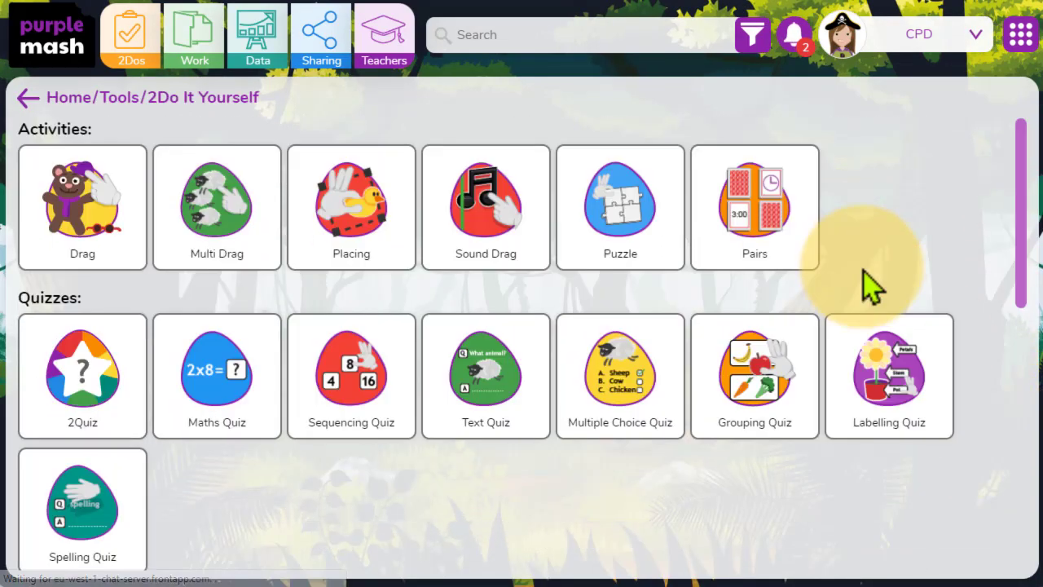
# - Look through the help videos for the 2Do It Yourself activities
pyautogui.scroll(-5, 973, 310)
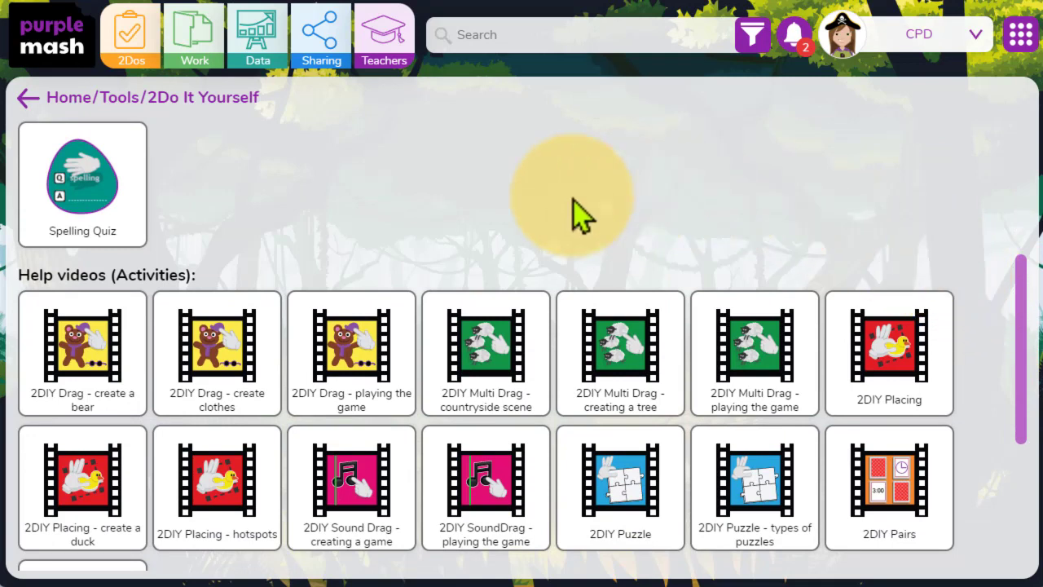
pyautogui.moveTo(519, 326)
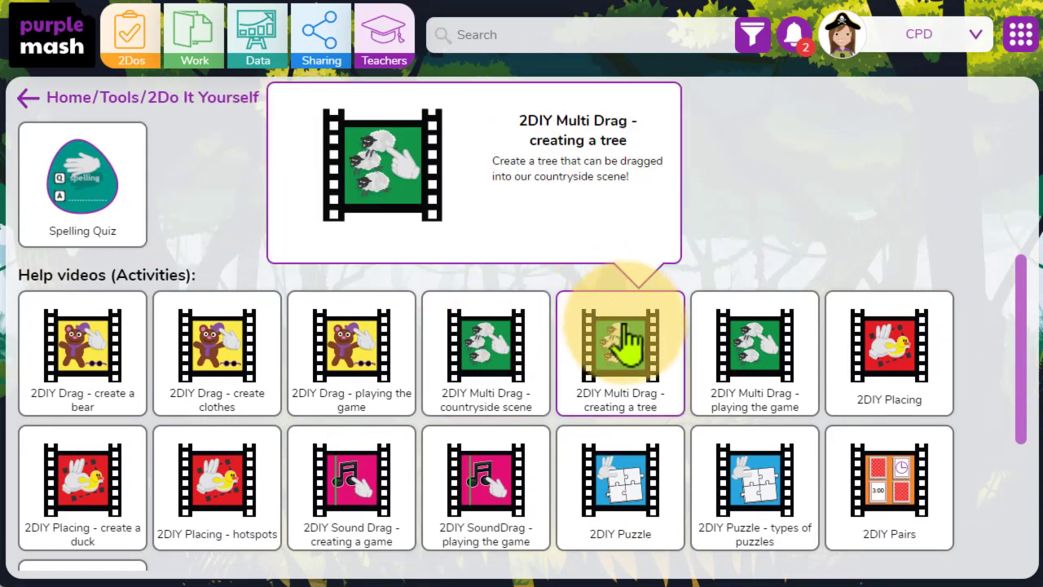
pyautogui.moveTo(894, 324)
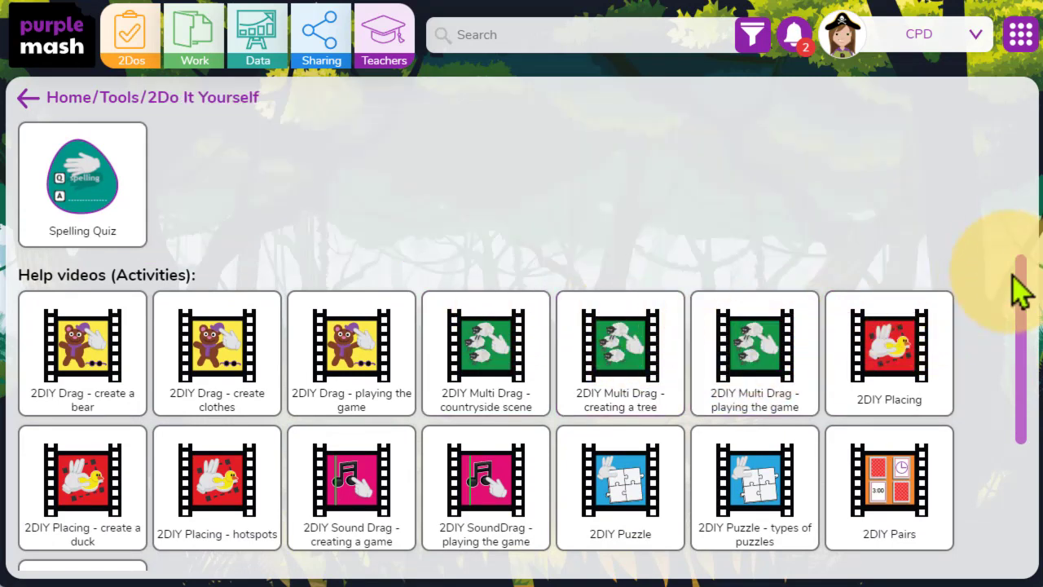
pyautogui.moveTo(1019, 295); pyautogui.dragTo(1002, 372)
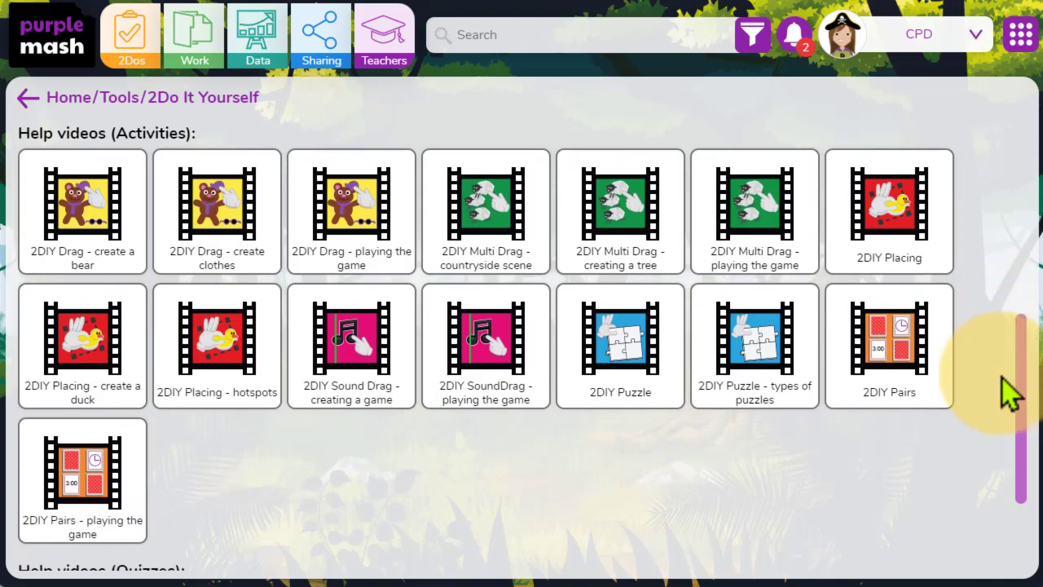